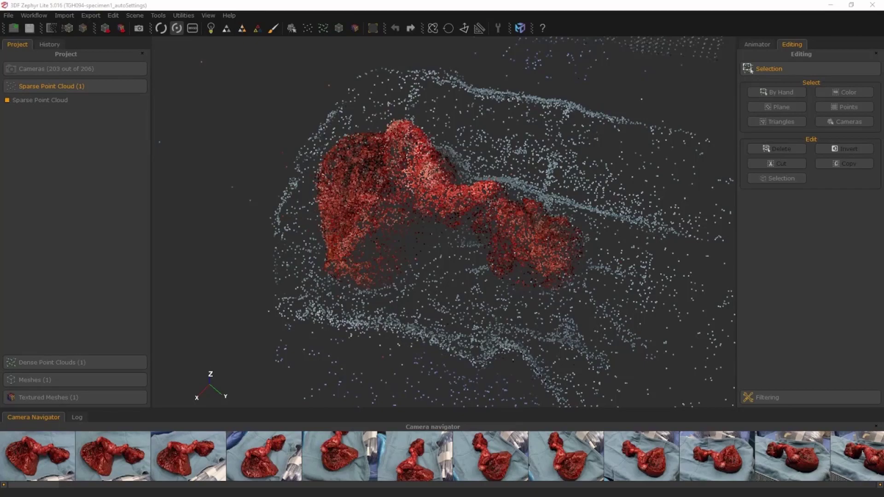
Step: Display the dense point cloud, mesh and textured mesh, then open Textured mesh 1's UV atlas
left_click(46, 362)
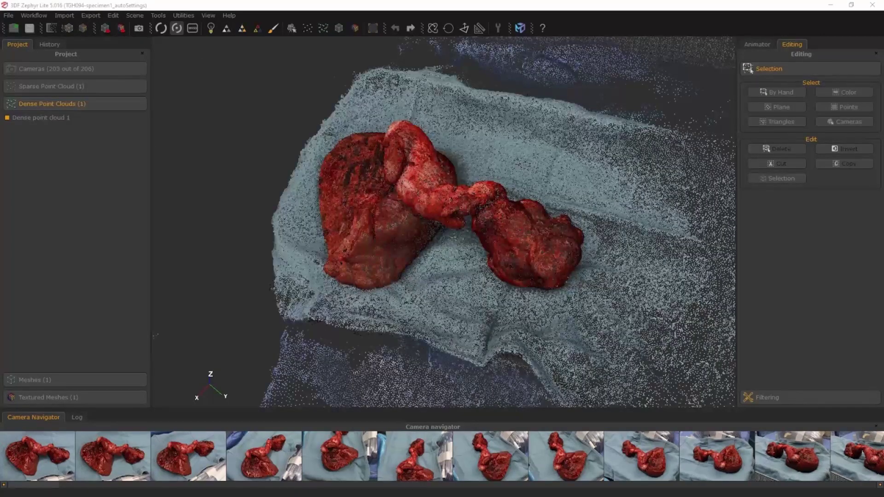
left_click(46, 380)
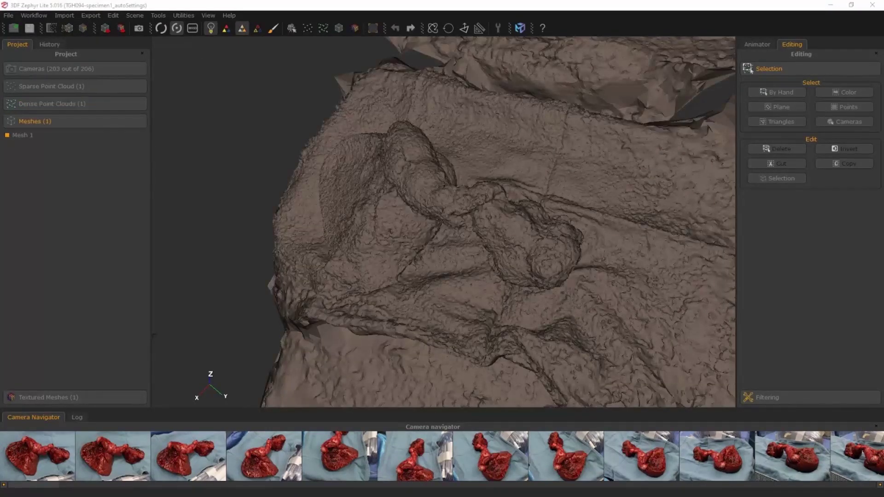
left_click(46, 397)
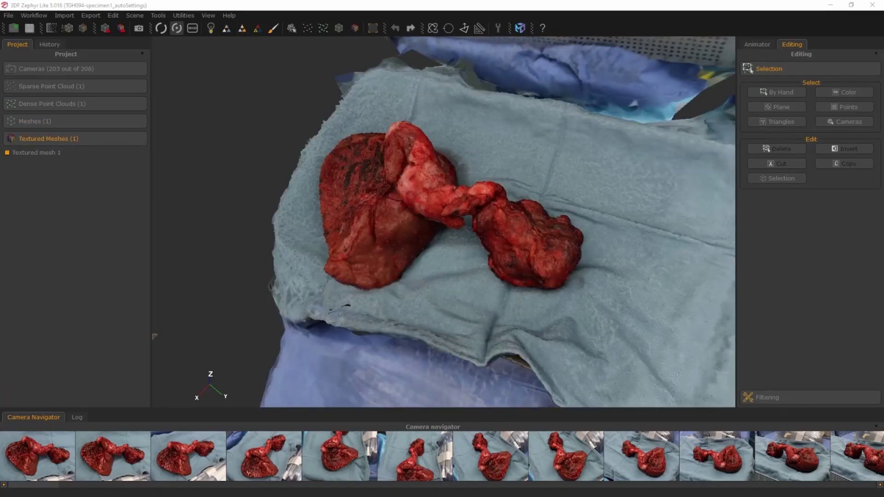
double_click(36, 152)
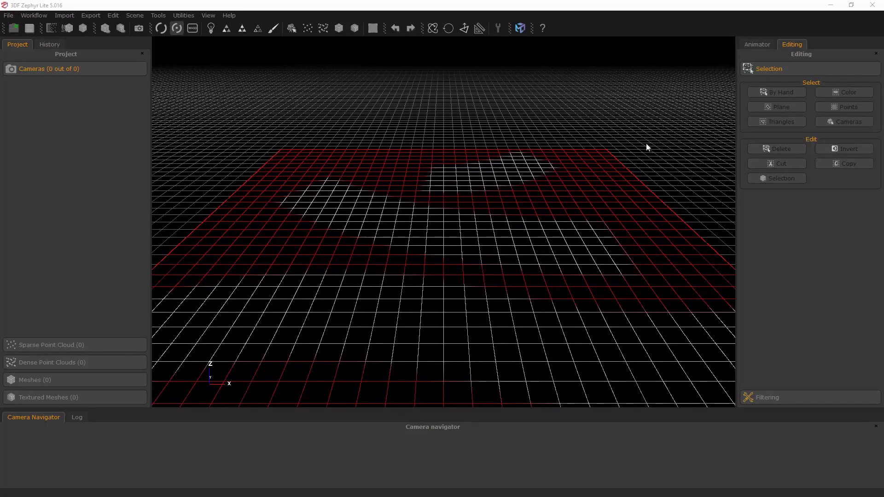
Step: Start a new project via Workflow > New Project and move the Project Wizard higher on screen
left_click(29, 16)
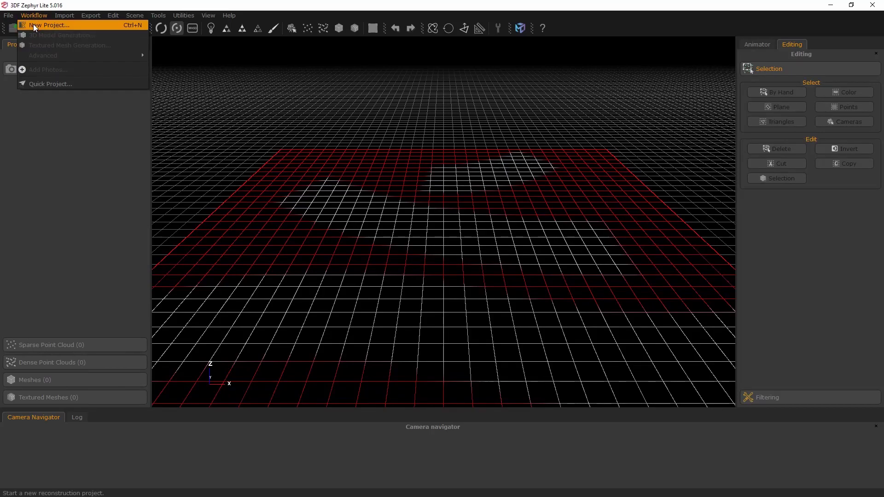
left_click(57, 26)
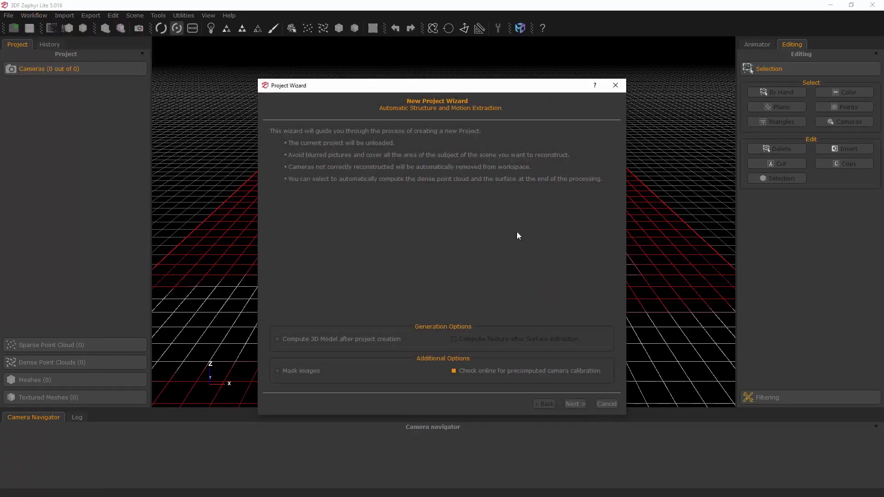
left_click_drag(440, 91, 440, 64)
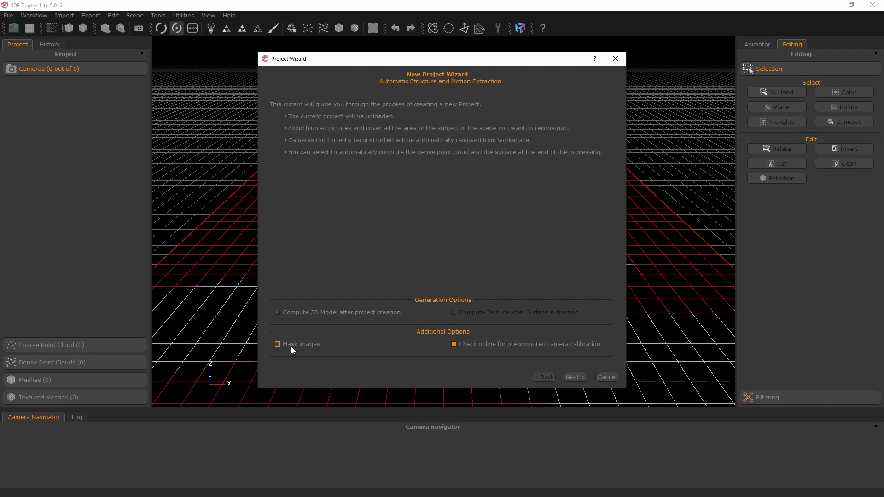
left_click(278, 345)
left_click(277, 313)
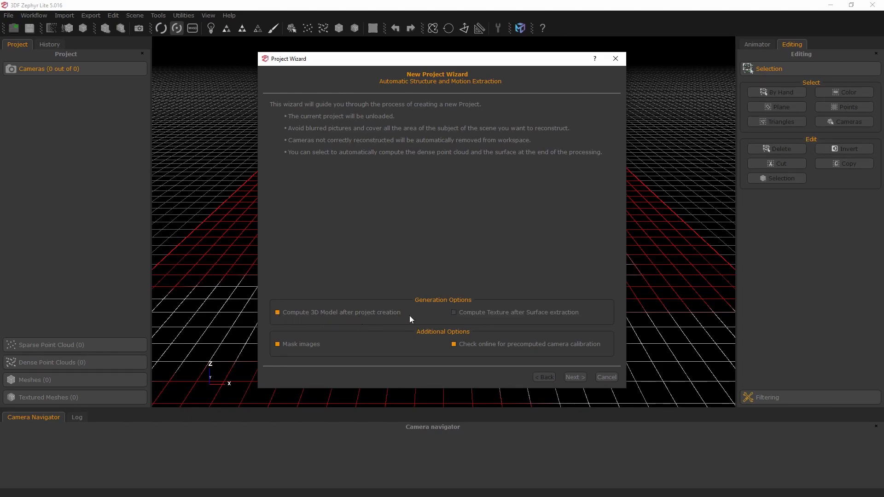
left_click(454, 313)
left_click(277, 313)
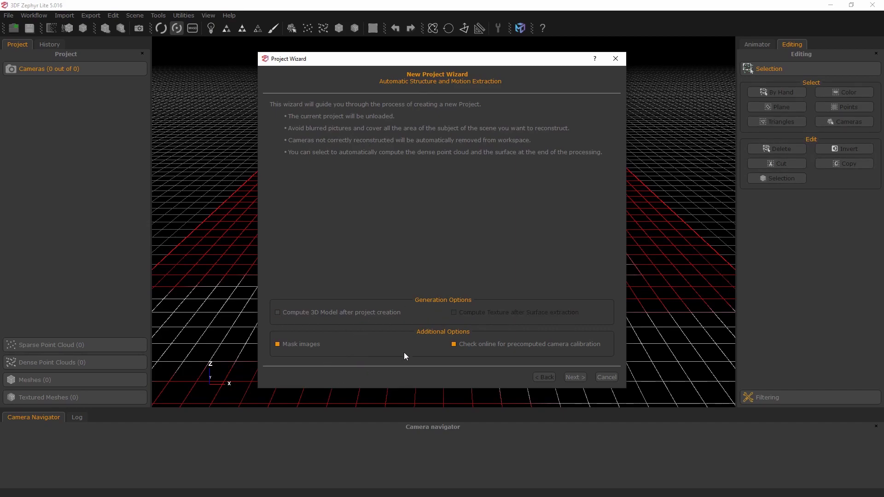
Step: Add all 206 JPG photos from the images folder, then advance to the Masking page
left_click(575, 377)
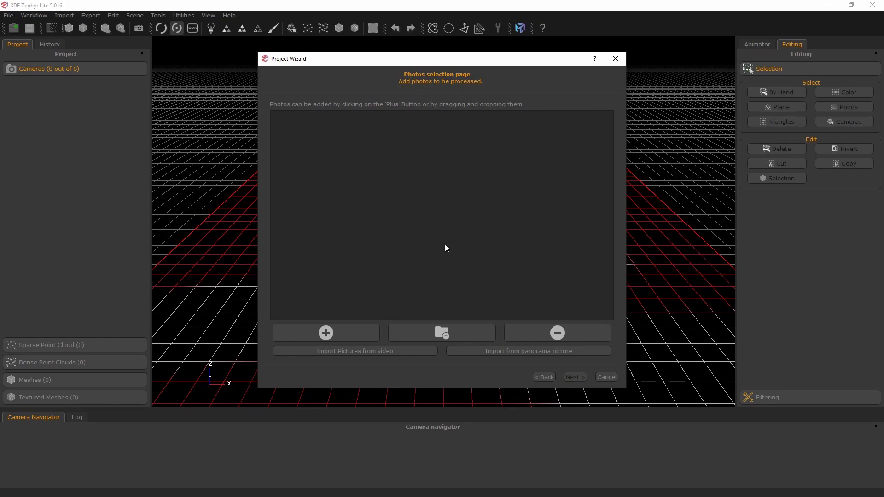
left_click(327, 333)
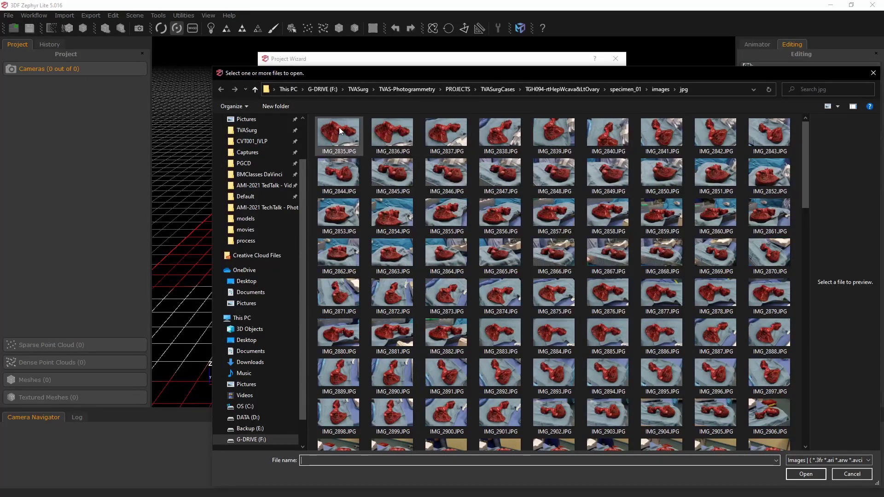
left_click(484, 178)
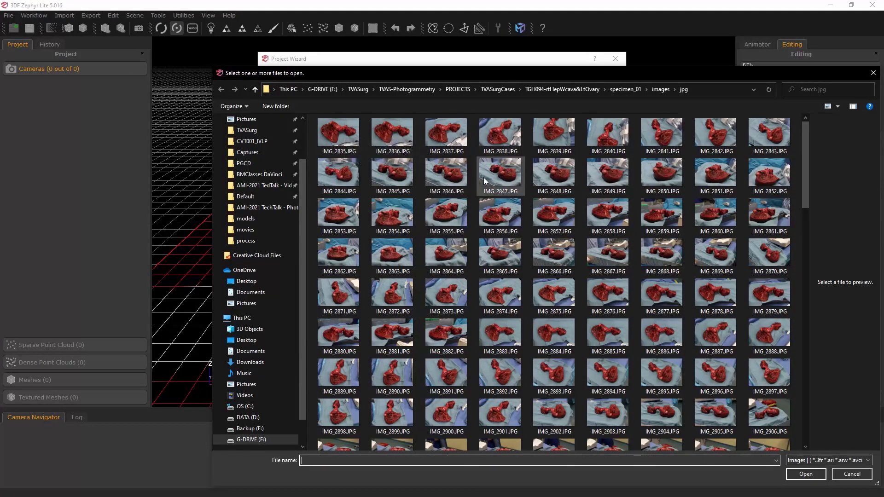
key("ctrl+a")
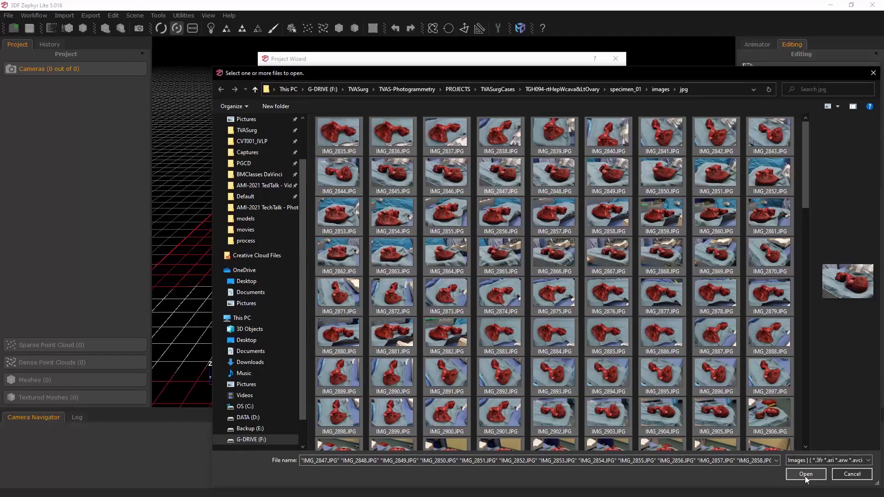
left_click(806, 478)
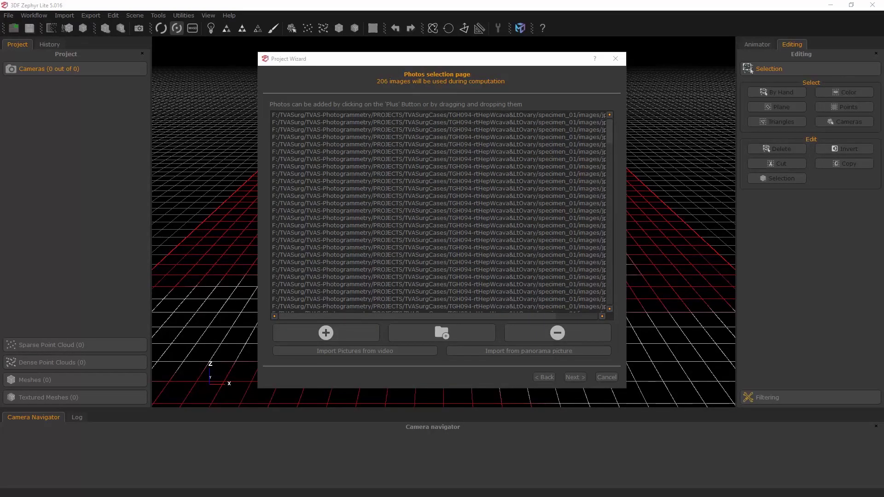
left_click(582, 378)
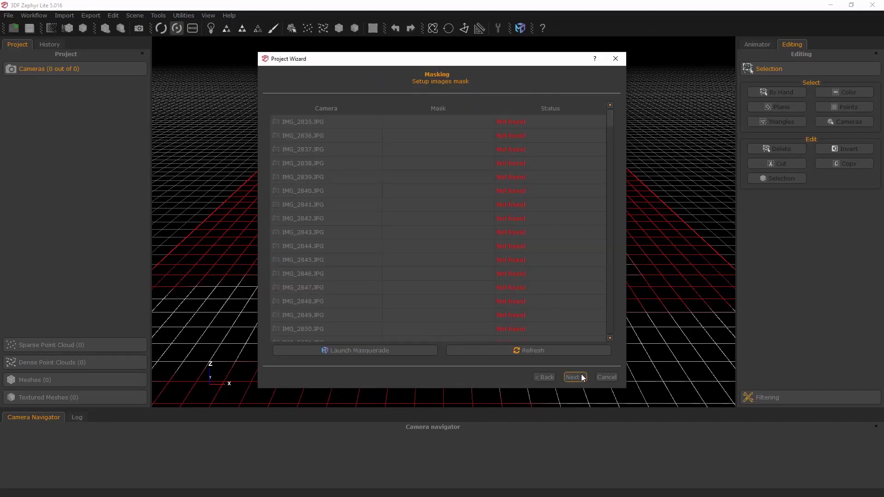
Step: Launch 3DF Masquerade from the Masking page to begin masking the photos
left_click(346, 353)
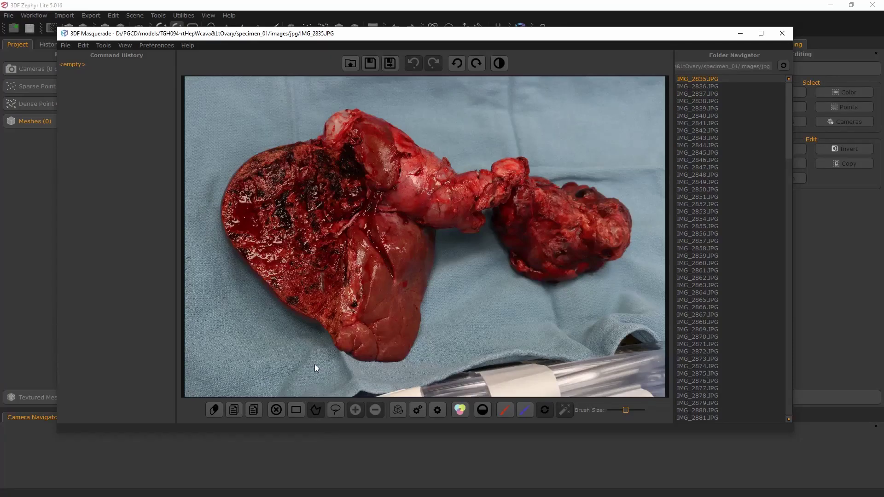
Step: Outline the whole specimen in IMG_2835.JPG with a polygon, mask it and save the mask
left_click(405, 371)
left_click(454, 252)
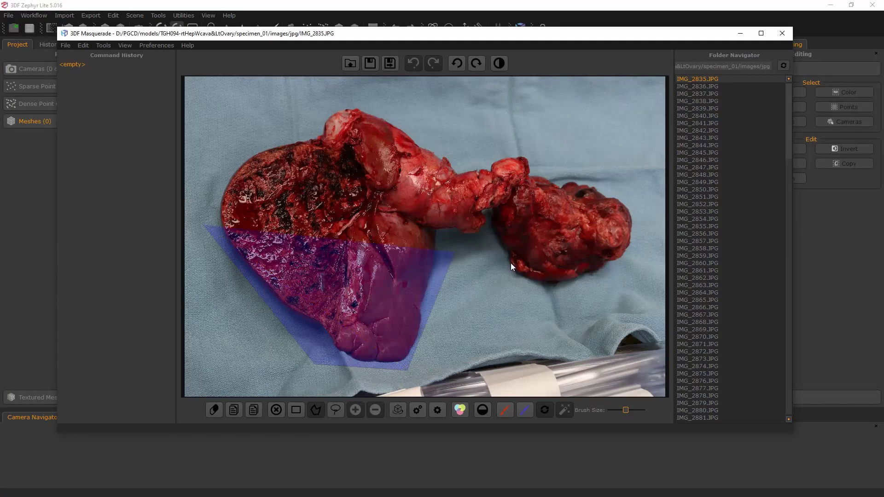
left_click(518, 299)
left_click(604, 290)
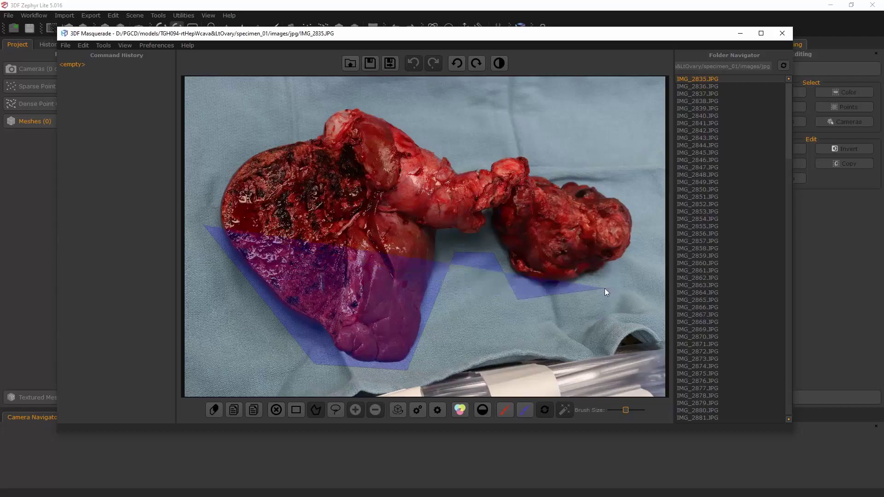
left_click(654, 242)
left_click(629, 157)
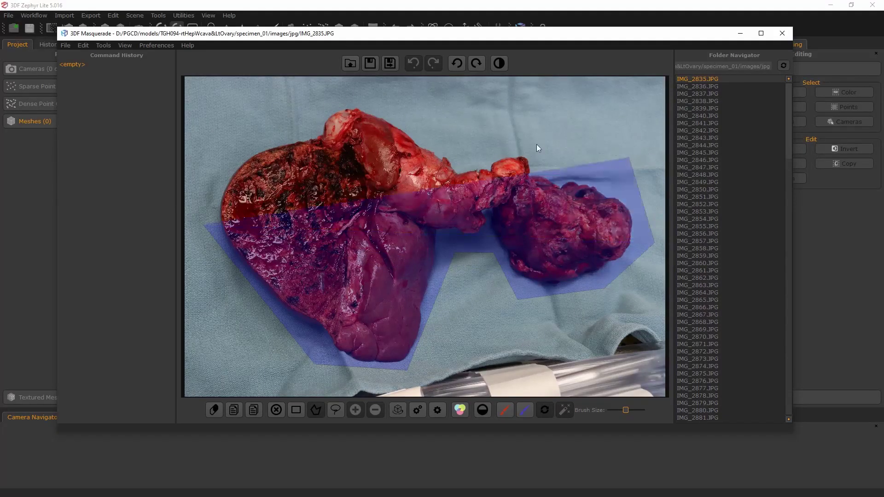
left_click(486, 135)
left_click(332, 92)
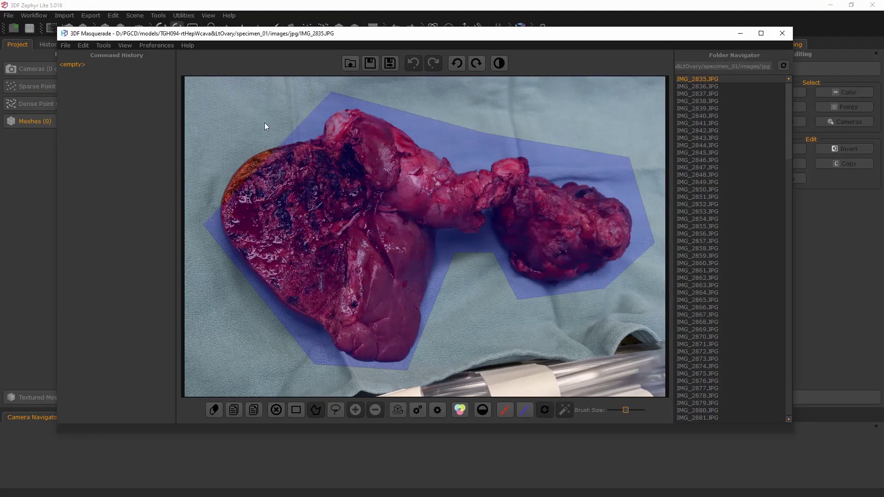
left_click(218, 149)
left_click(201, 227)
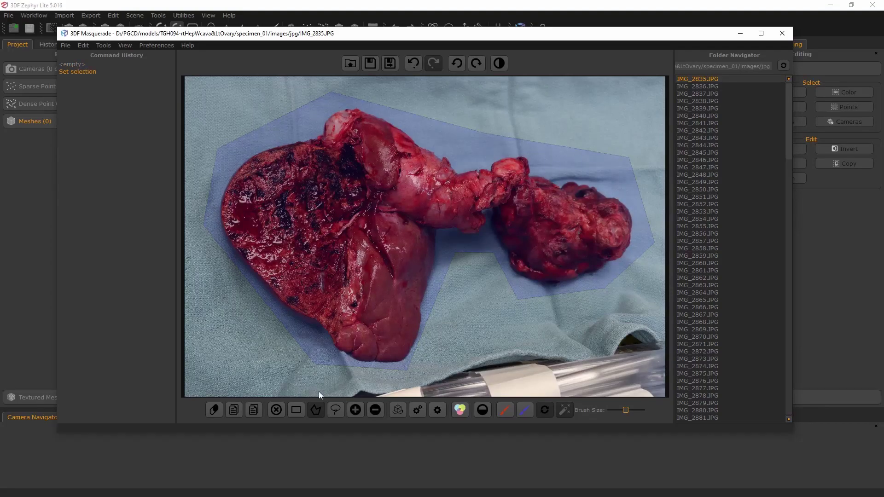
left_click(355, 411)
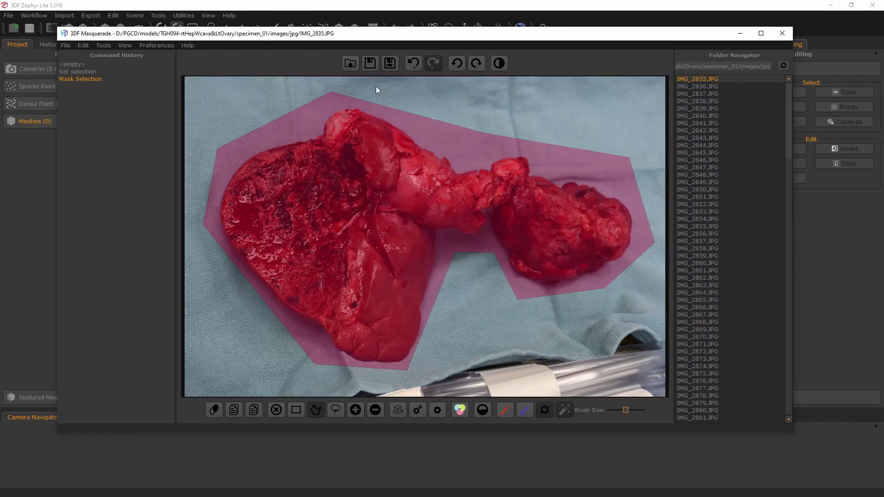
left_click(368, 63)
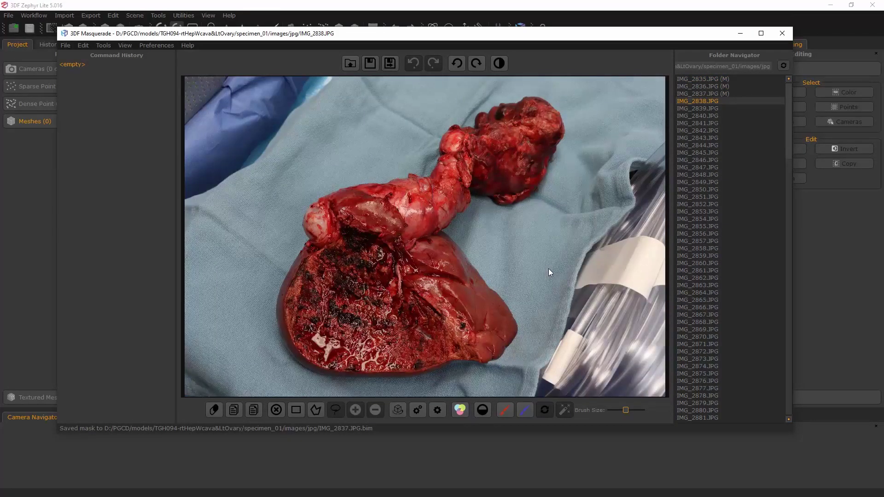
Step: Mask IMG_2838.JPG with a rectangle selection and save its mask
left_click(293, 413)
mouse_move(268, 378)
left_mouse_down()
mouse_move(372, 343)
mouse_move(553, 150)
mouse_move(585, 87)
mouse_move(573, 90)
mouse_move(515, 236)
mouse_move(286, 391)
mouse_move(260, 380)
mouse_move(256, 386)
left_mouse_up()
left_click(356, 410)
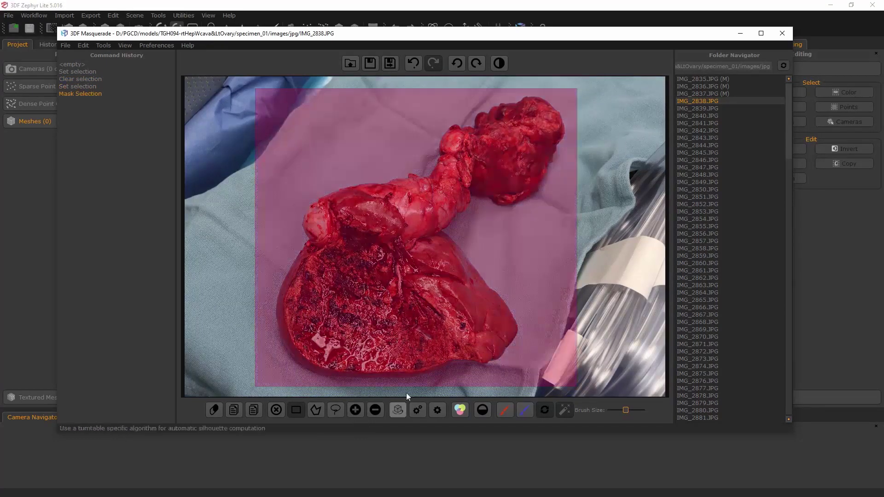
left_click(370, 63)
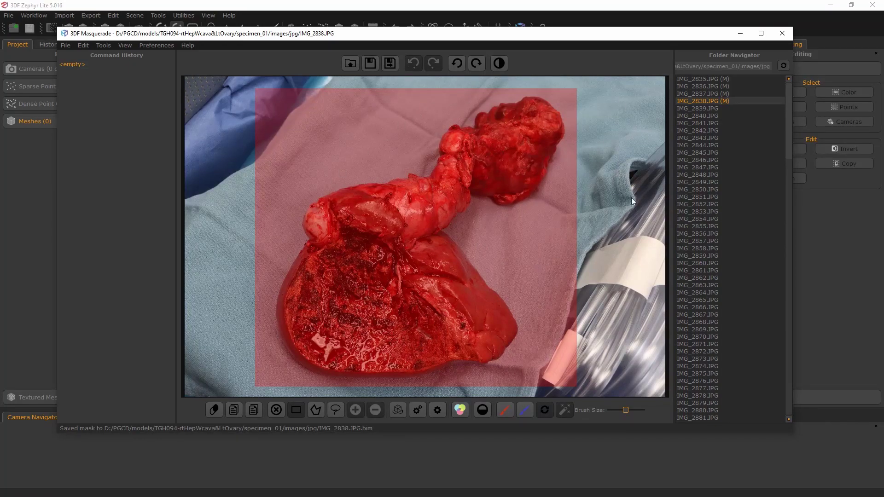
Step: Mask IMG_2839.JPG with a rectangle around the organ, save it, and close Masquerade
scroll(725, 165, "down", 11)
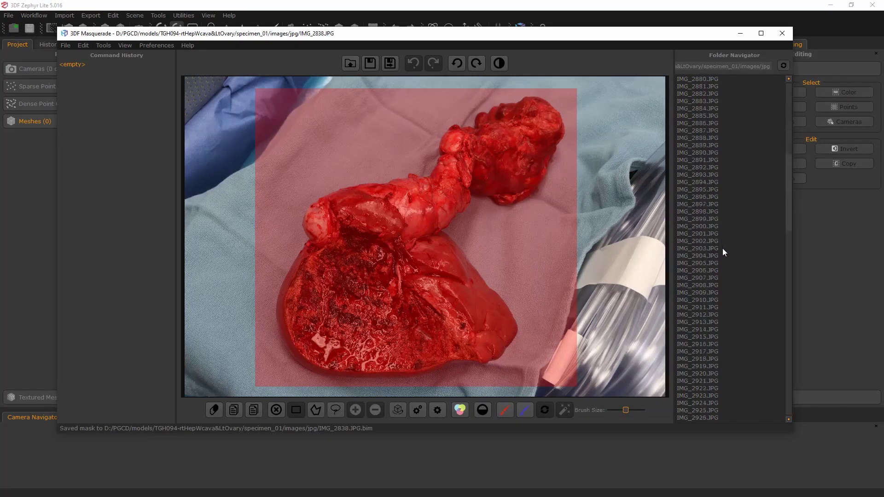
scroll(723, 249, "up", 11)
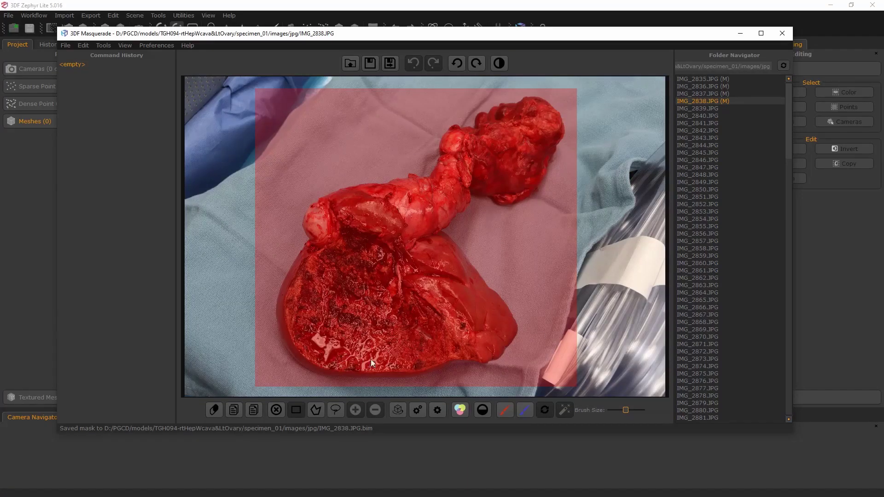
left_click(713, 109)
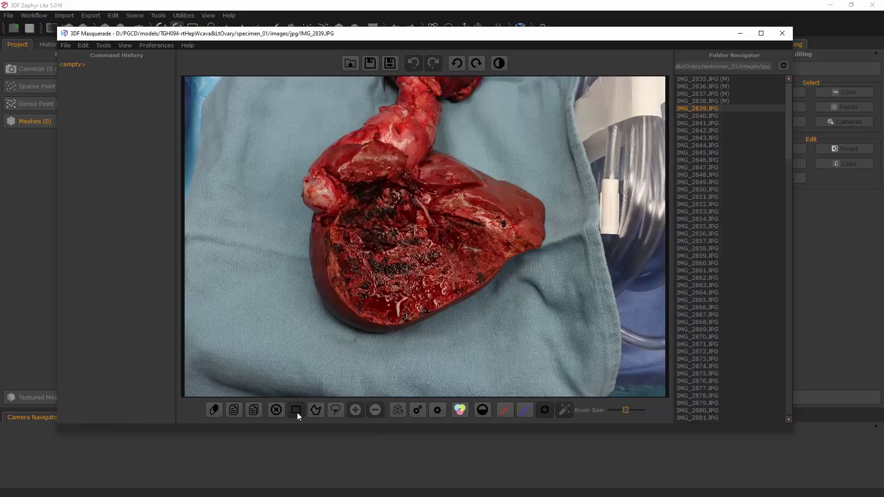
left_click_drag(241, 354, 565, 87)
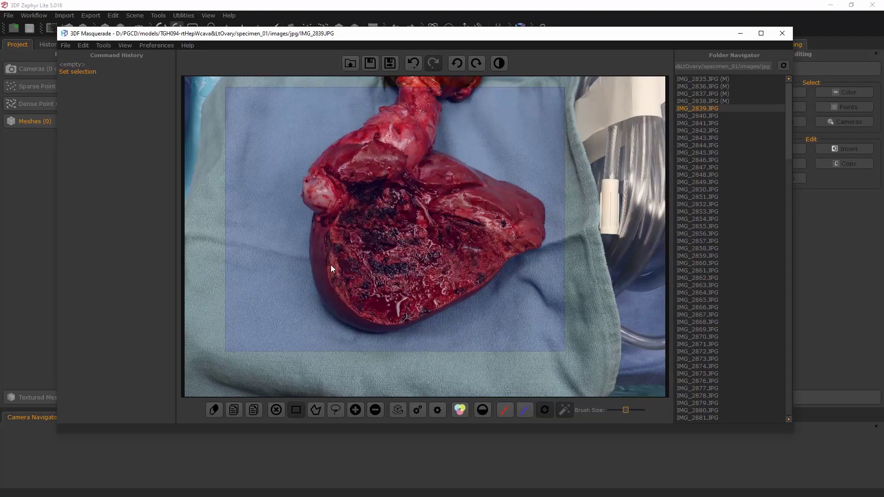
left_click(353, 412)
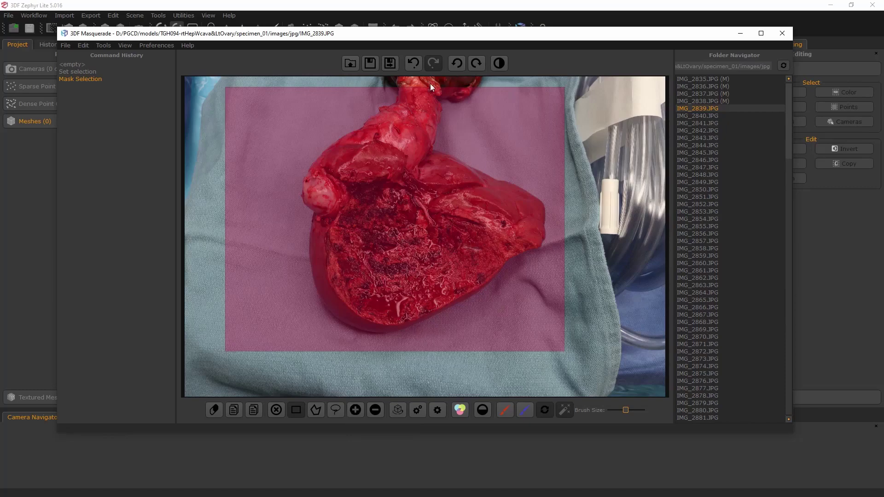
left_click(373, 65)
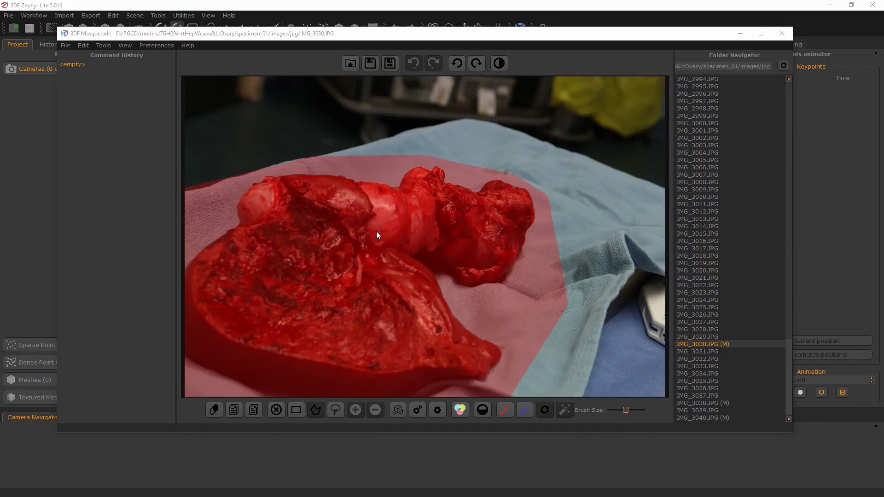
left_click(776, 34)
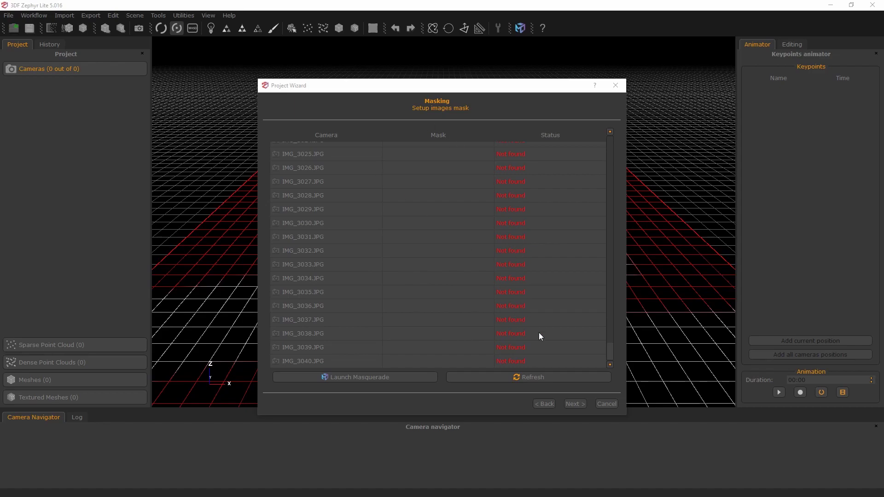
Step: Refresh the Masking page so IMG_3030, IMG_3038 and IMG_3040 show their masks Loaded
left_click(528, 381)
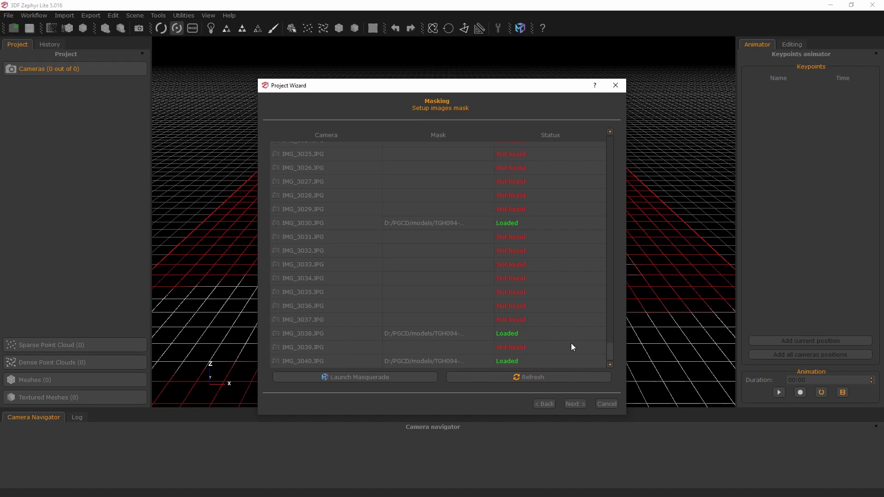
Step: Advance past Camera Calibration to the Camera orientation presets page
left_click(578, 404)
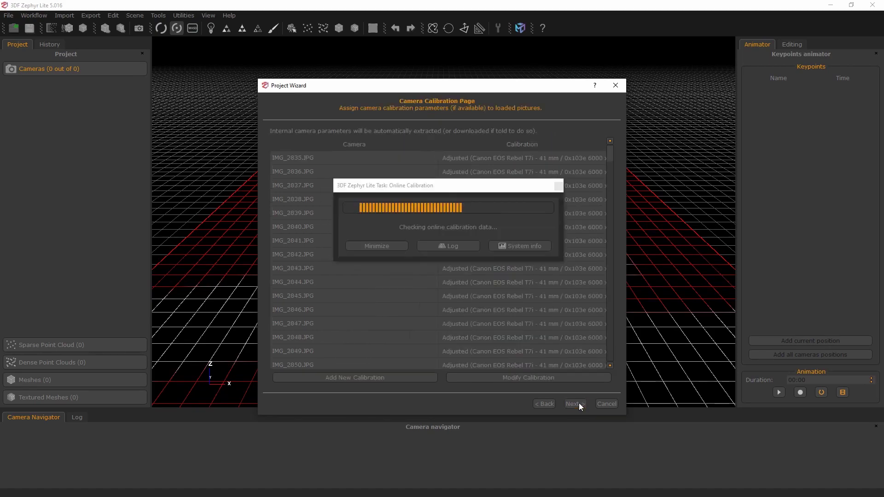
left_click(577, 402)
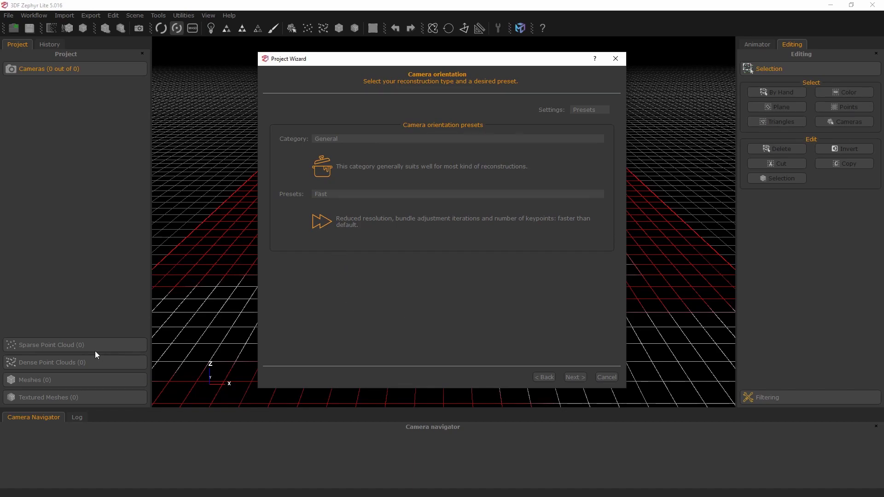
Step: Choose Close Range as the orientation category and keep Fast as the preset
left_click(343, 139)
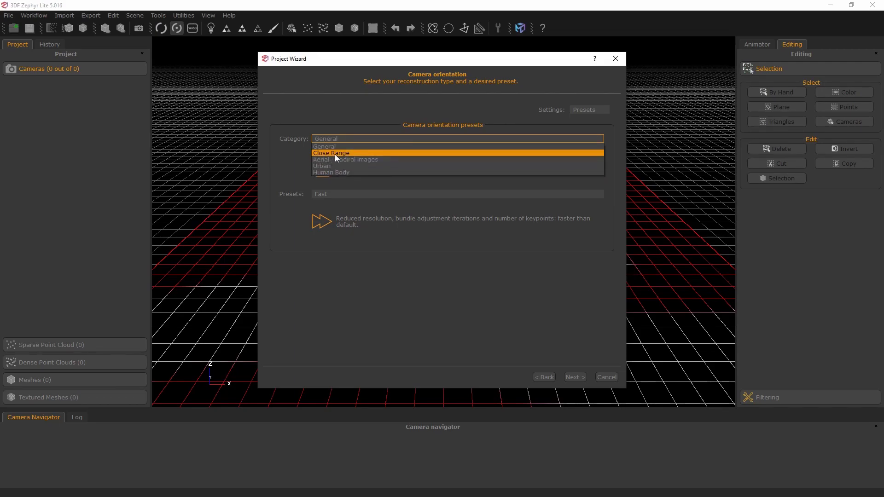
left_click(331, 155)
left_click(325, 197)
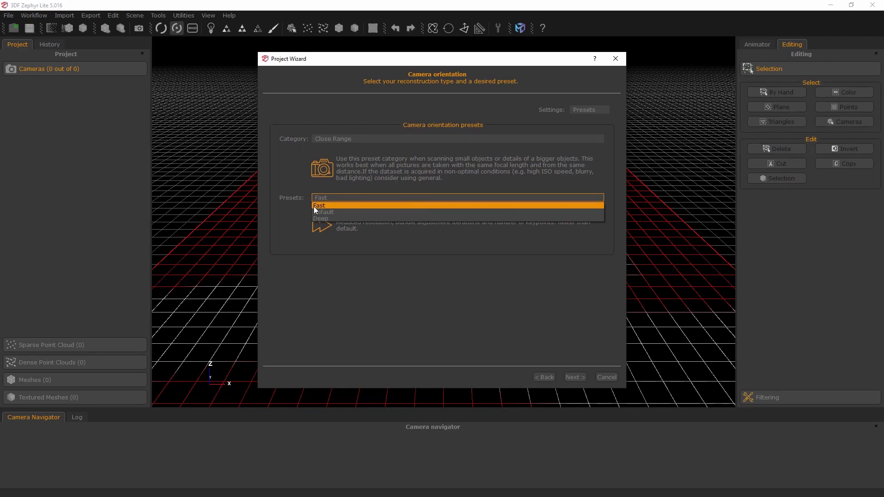
left_click(321, 206)
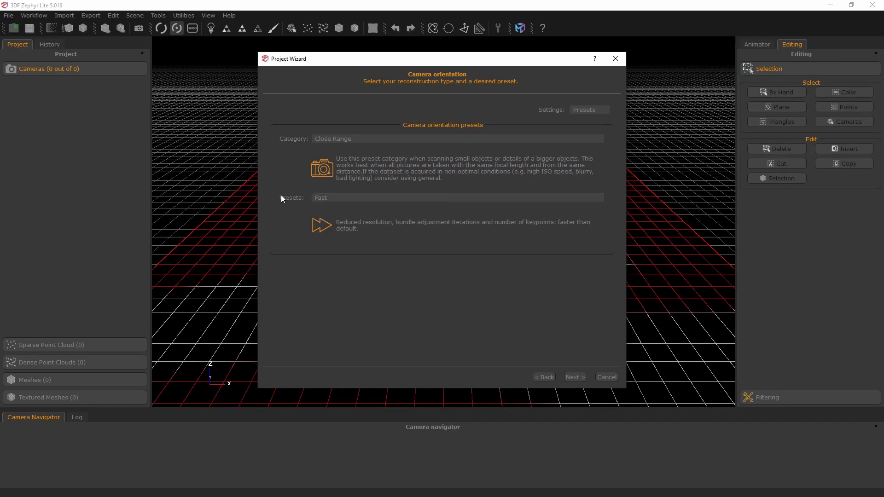
Step: Run the sparse reconstruction of all 206 photos, review the summary, and finish the wizard
left_click(581, 379)
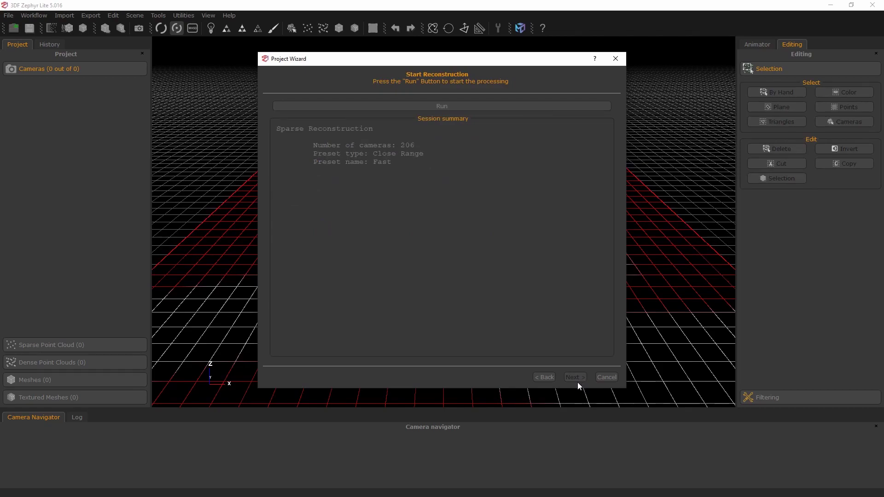
left_click(465, 105)
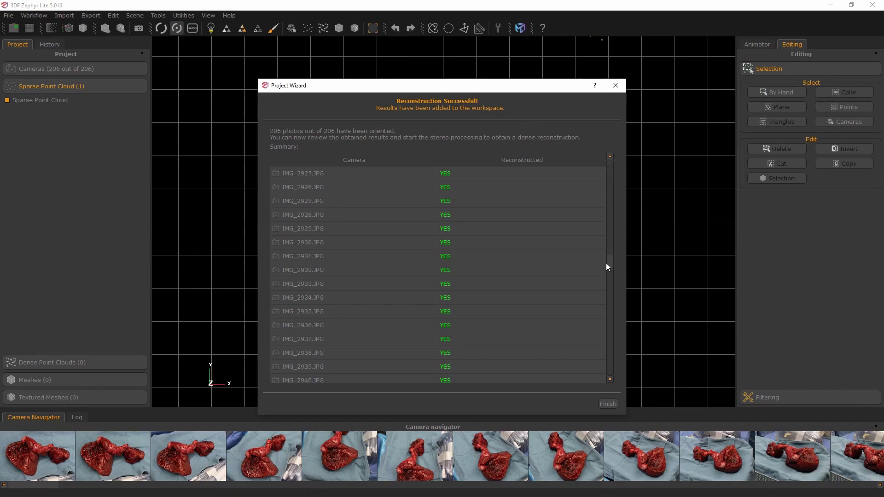
scroll(610, 363, "up", 3)
left_click_drag(611, 319, 619, 154)
left_click(608, 404)
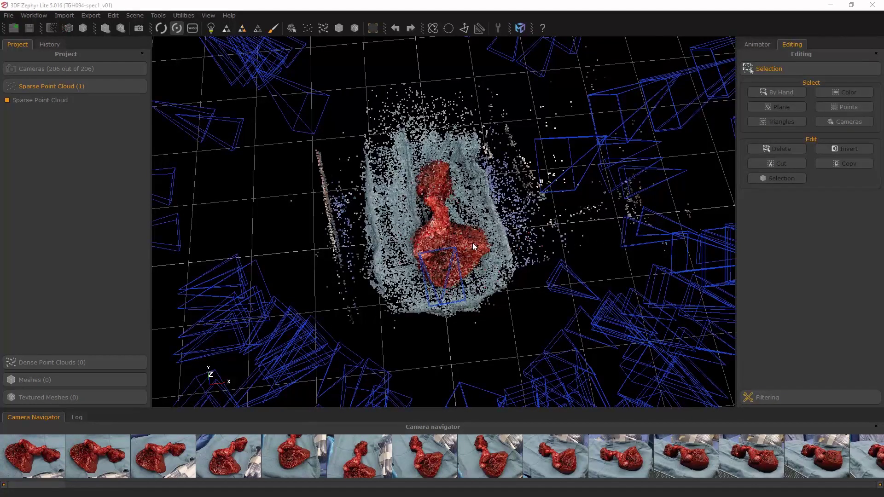
Step: Inspect the sparse cloud and cameras from low, side and overhead angles, then save the project
left_click_drag(473, 247, 578, 130)
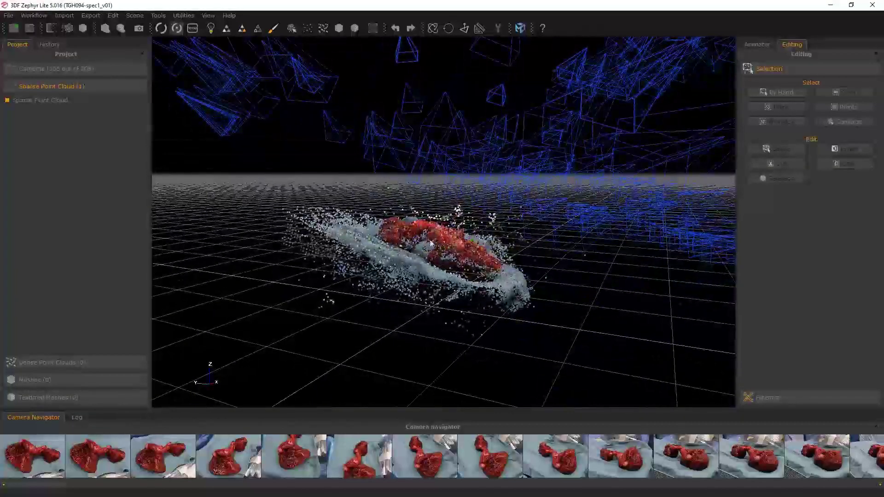
left_click_drag(425, 243, 507, 235)
left_click_drag(362, 231, 454, 249)
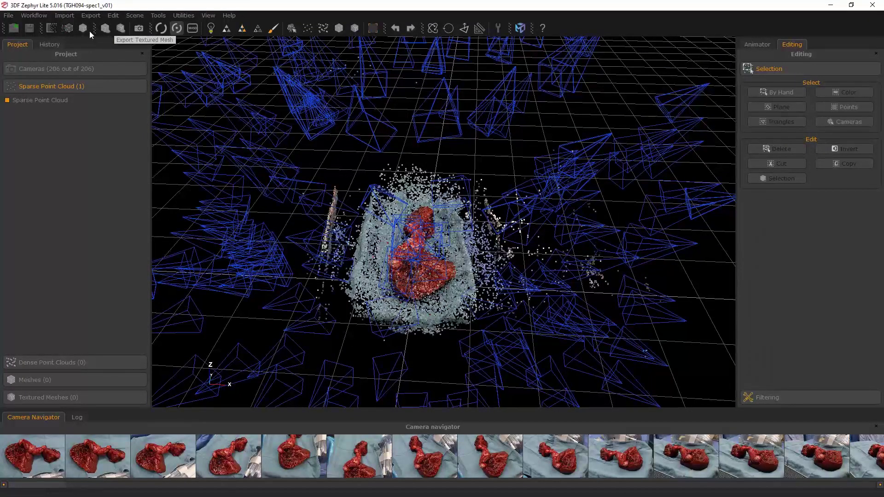
left_click(30, 28)
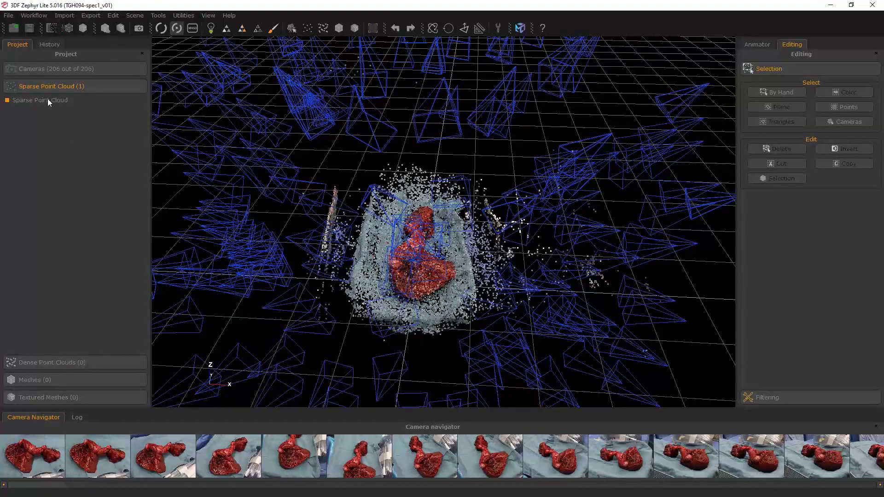
Step: Launch the 3D model generation wizard and set the dense point cloud to Close Range, Fast
left_click(68, 28)
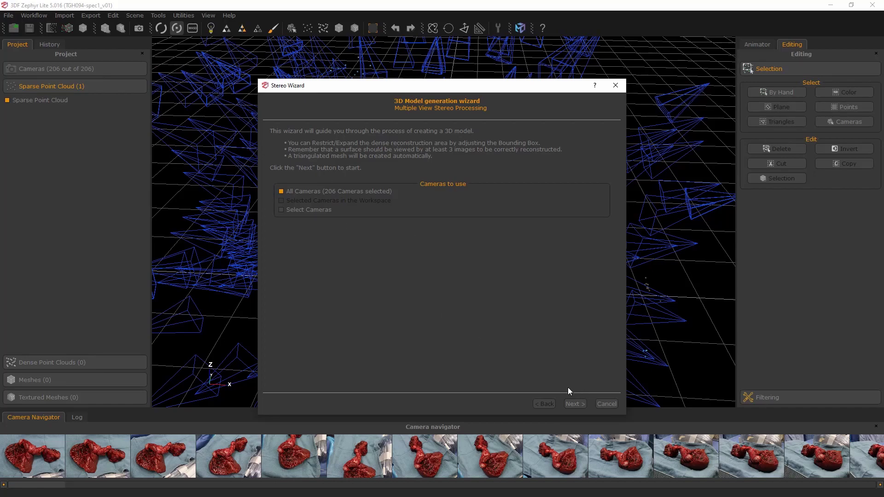
left_click(575, 404)
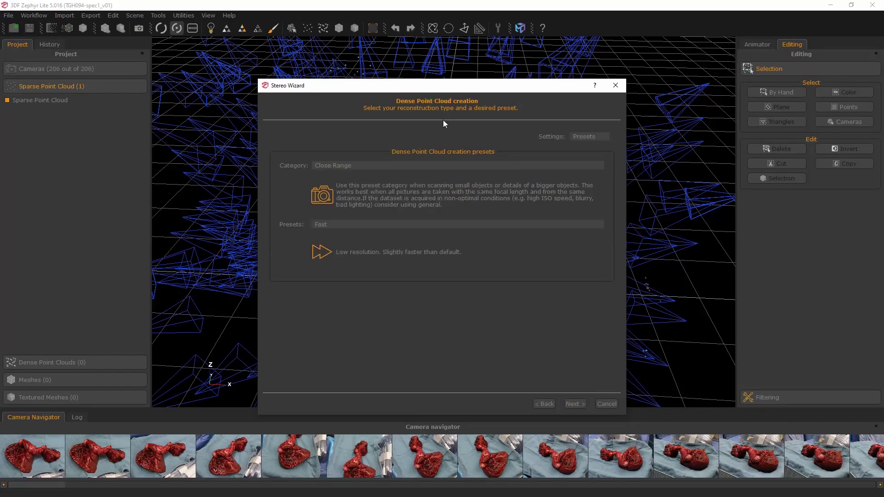
left_click(345, 167)
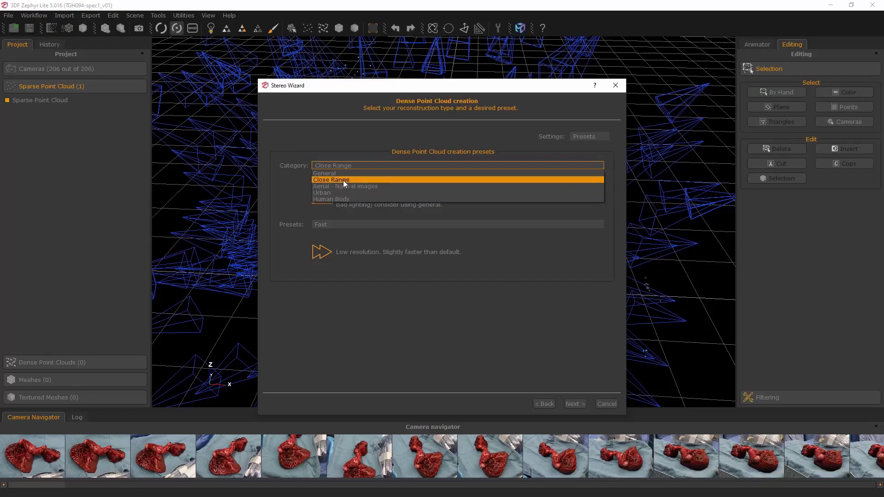
left_click(346, 180)
left_click(341, 226)
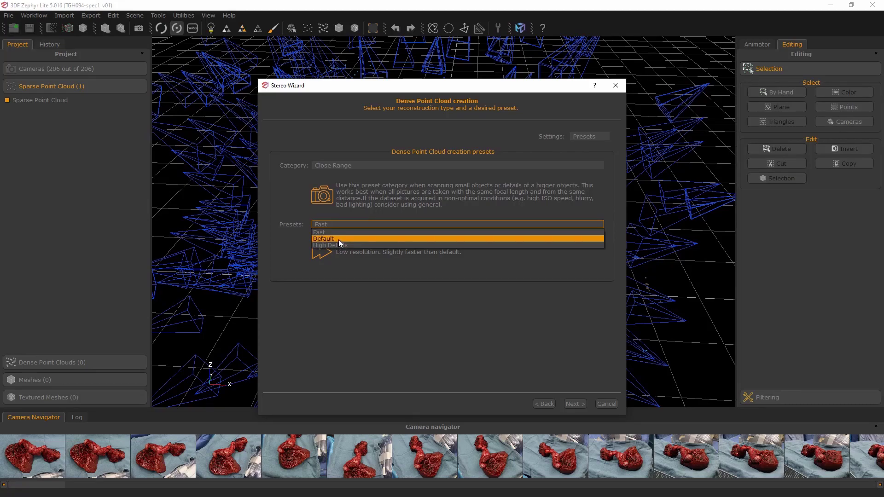
left_click(328, 231)
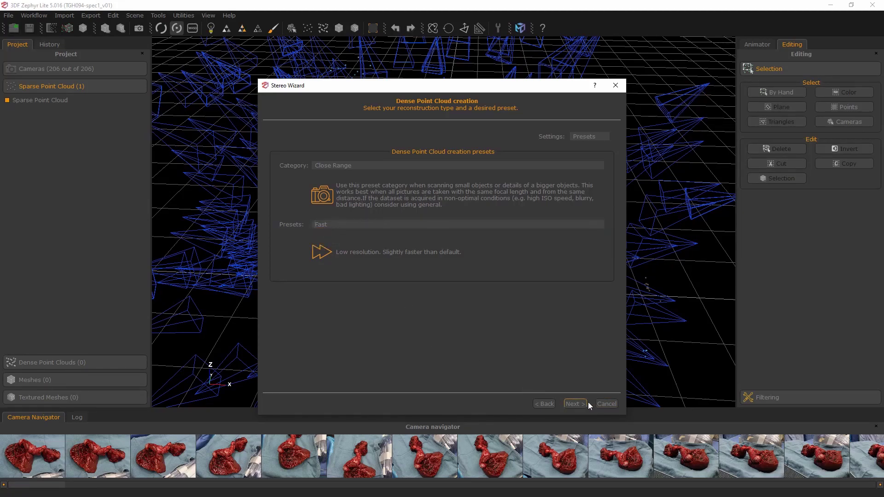
Step: Set surface reconstruction to Close Range, Fast and continue to the model creation summary
left_click(576, 405)
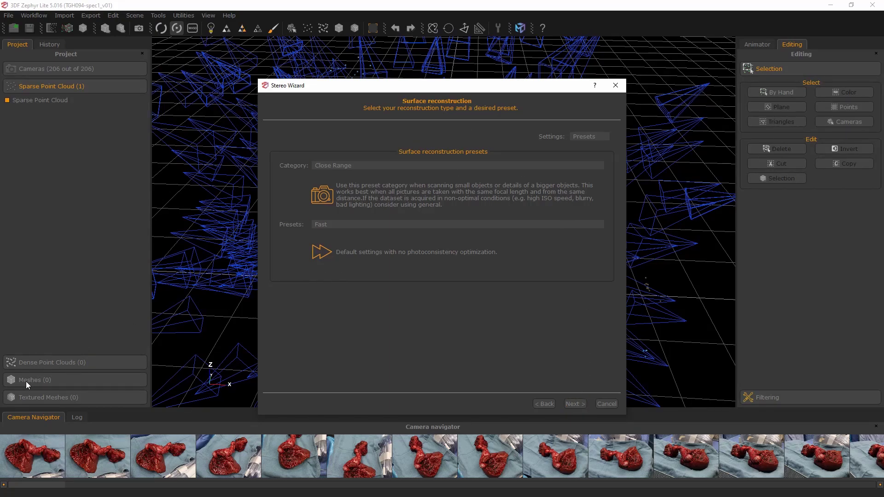
left_click(333, 166)
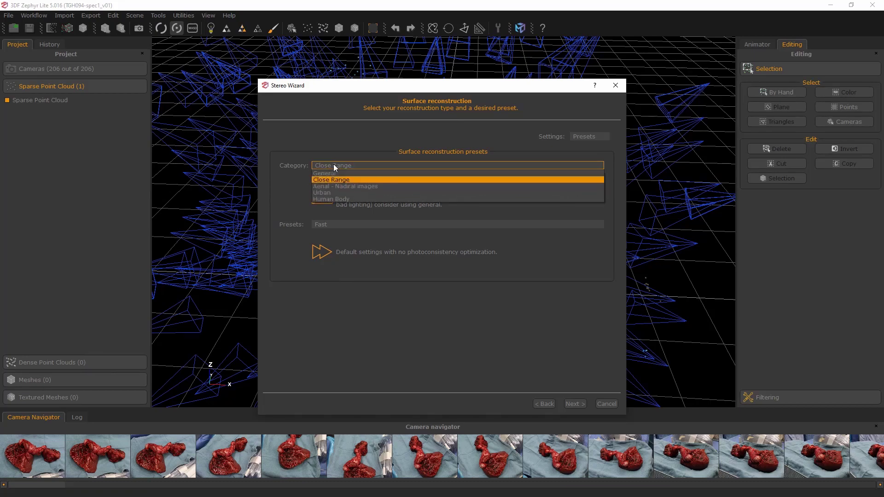
left_click(341, 179)
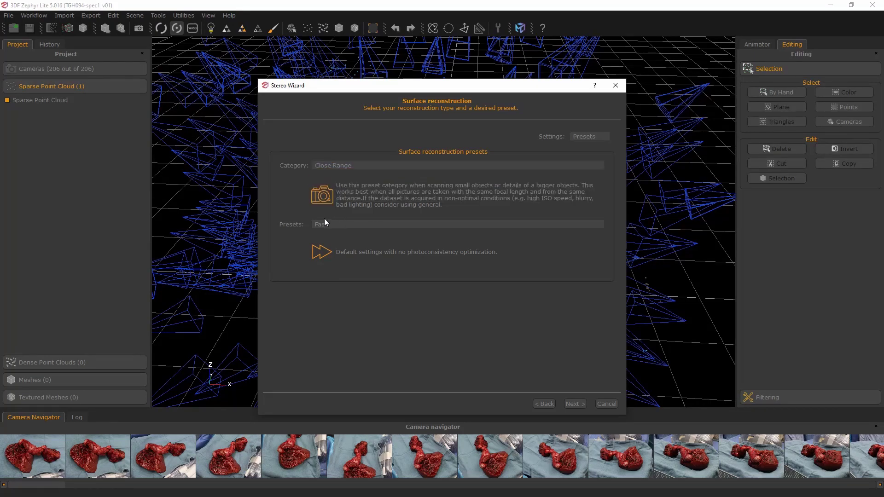
left_click(322, 224)
left_click(317, 233)
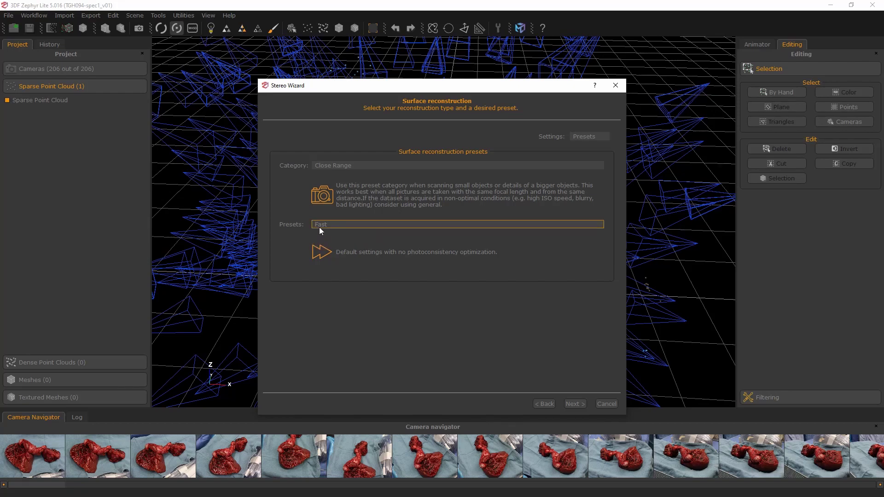
left_click(573, 405)
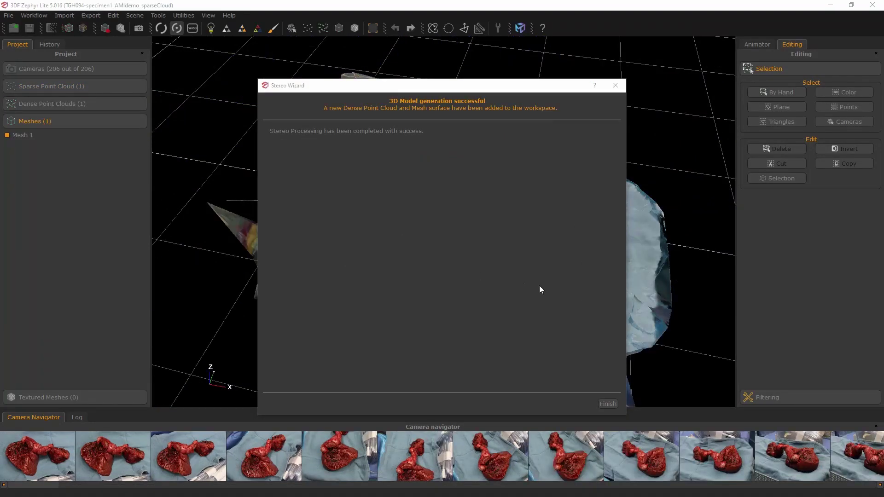
Step: Close the finished wizard and orbit in closer to view Mesh 1 of the specimen
left_click(608, 404)
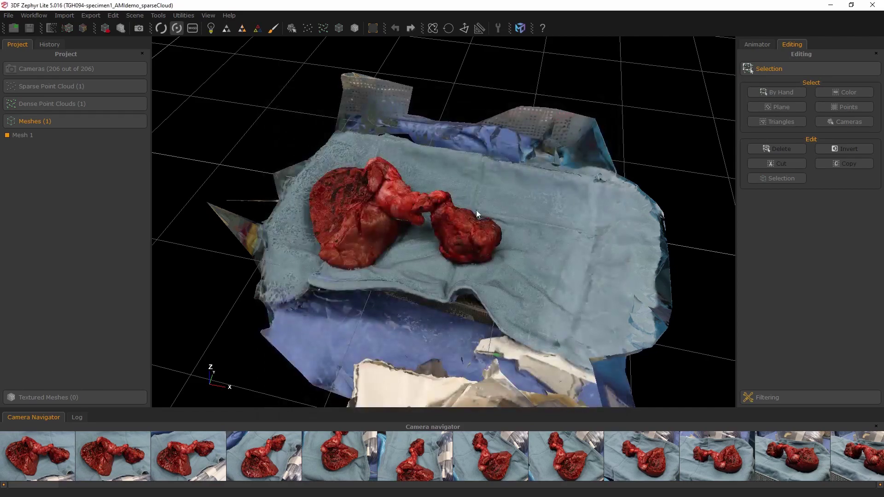
left_click_drag(446, 183, 385, 235)
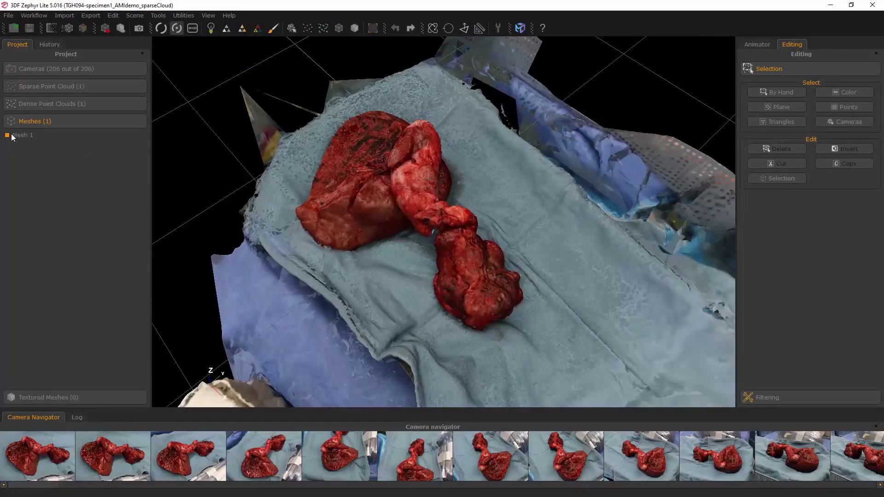
Step: Display Dense point cloud 1 and zoom in on it from an oblique angle
left_click(38, 103)
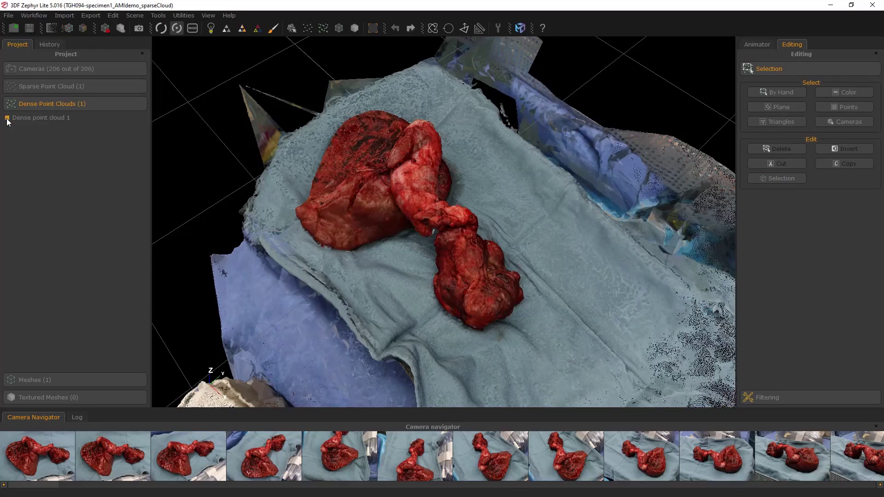
left_click(7, 118)
left_click_drag(402, 242, 512, 240)
scroll(512, 240, "up", 6)
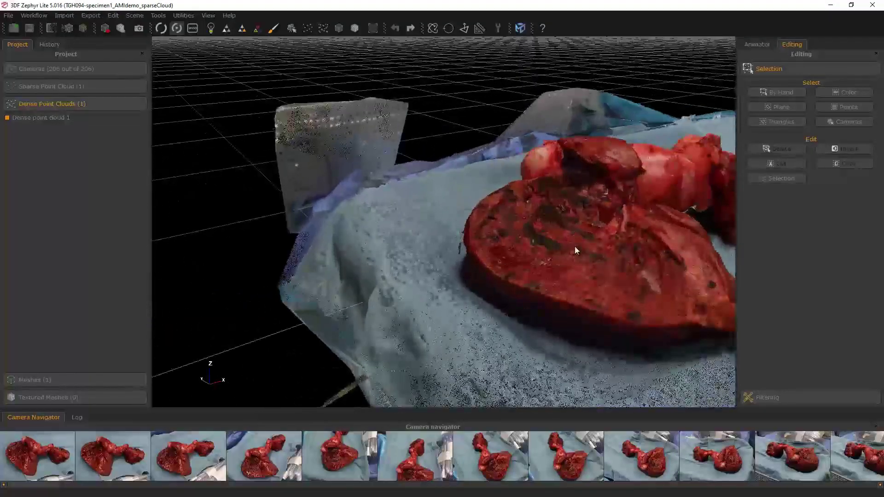
scroll(523, 316, "up", 4)
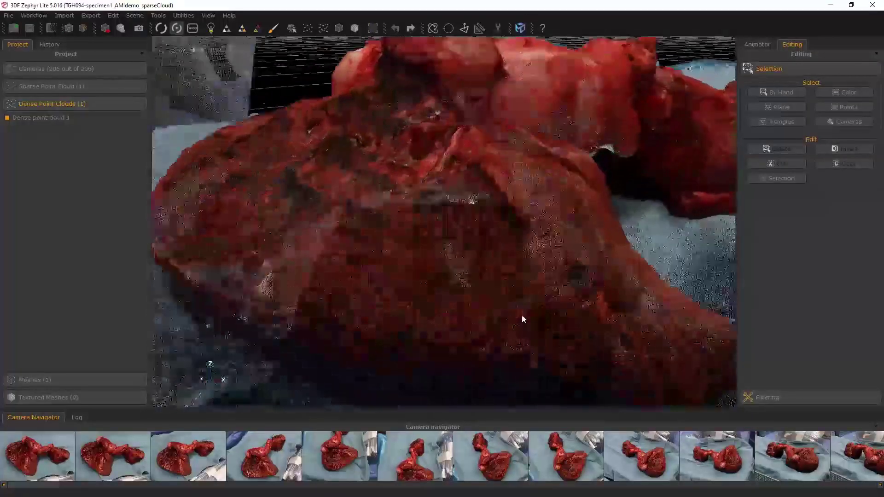
scroll(493, 217, "up", 4)
scroll(490, 214, "up", 4)
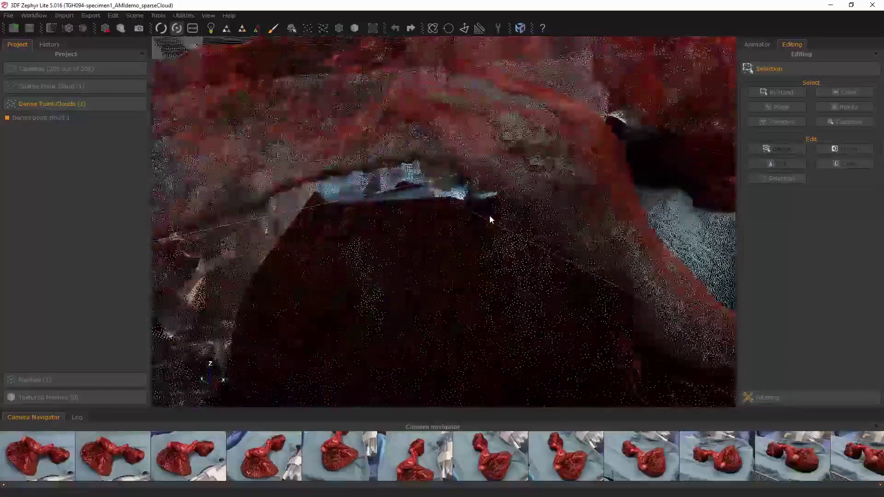
scroll(462, 186, "up", 4)
Step: Orbit the dense cloud around the pivot, ending on a top-down view of the specimen
left_click_drag(462, 188, 383, 206)
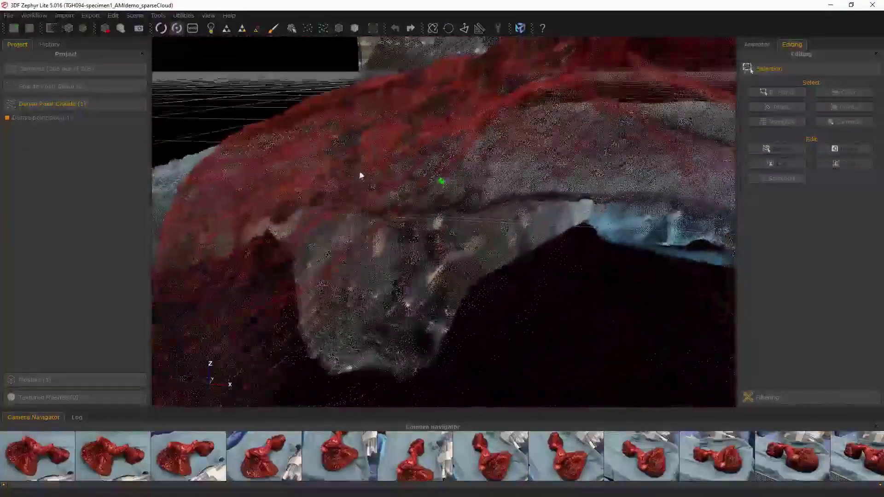
left_click_drag(360, 175, 393, 311)
scroll(399, 198, "down", 5)
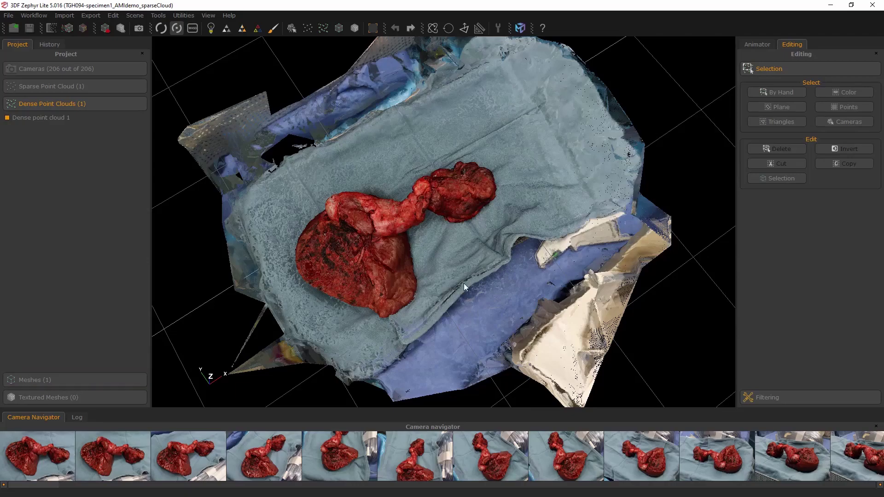
left_click_drag(467, 277, 556, 316)
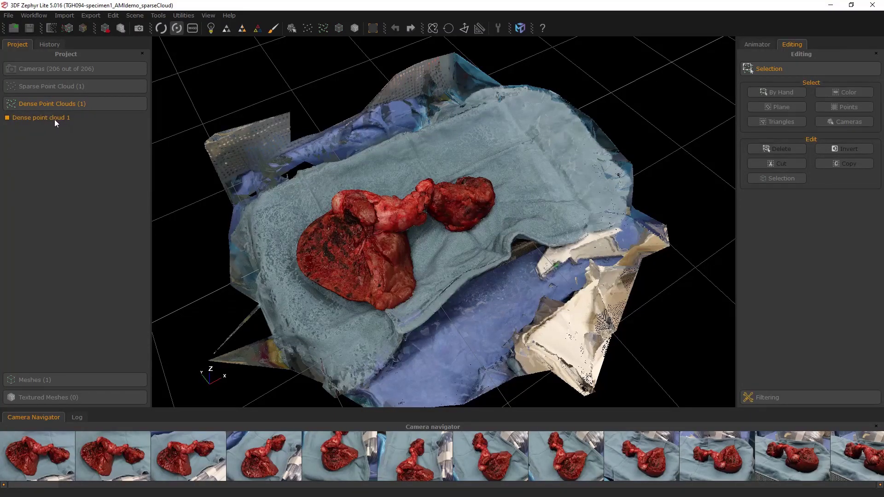
left_click_drag(407, 257, 382, 247)
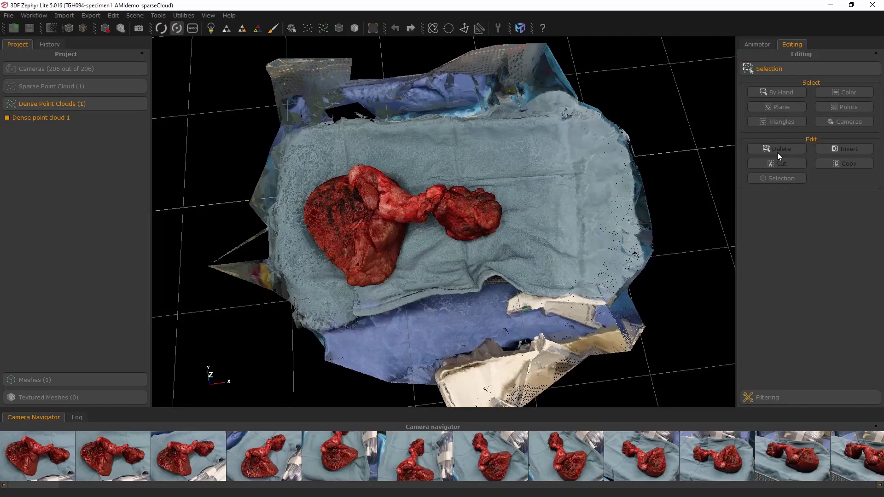
Step: Choose the By Hand Rect selection tool and box the specimen and towel
left_click(777, 93)
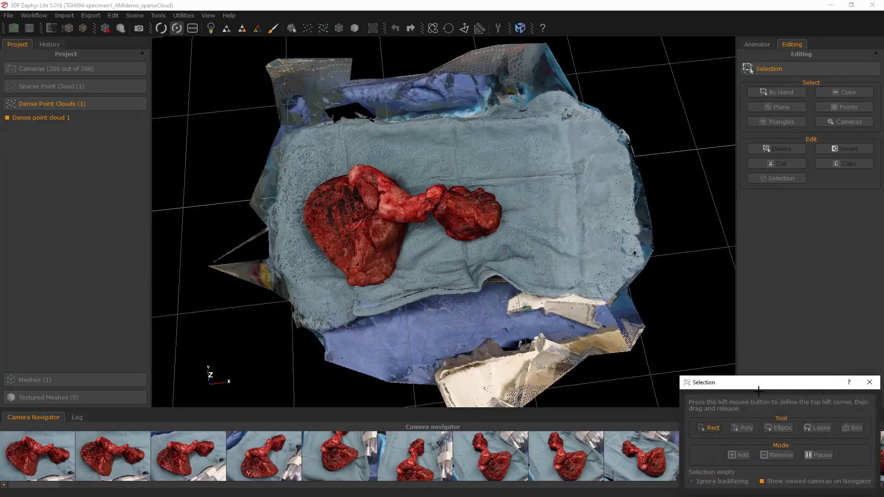
left_click_drag(759, 389, 738, 284)
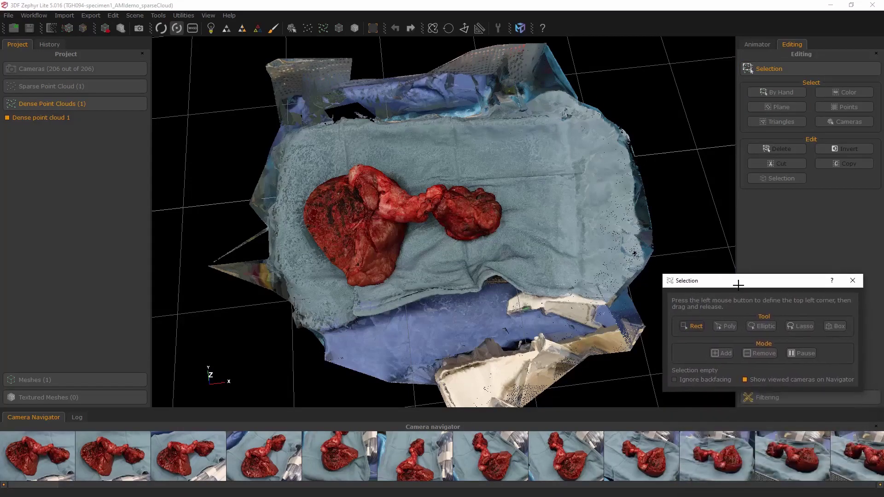
left_click(692, 327)
left_click_drag(665, 212, 665, 213)
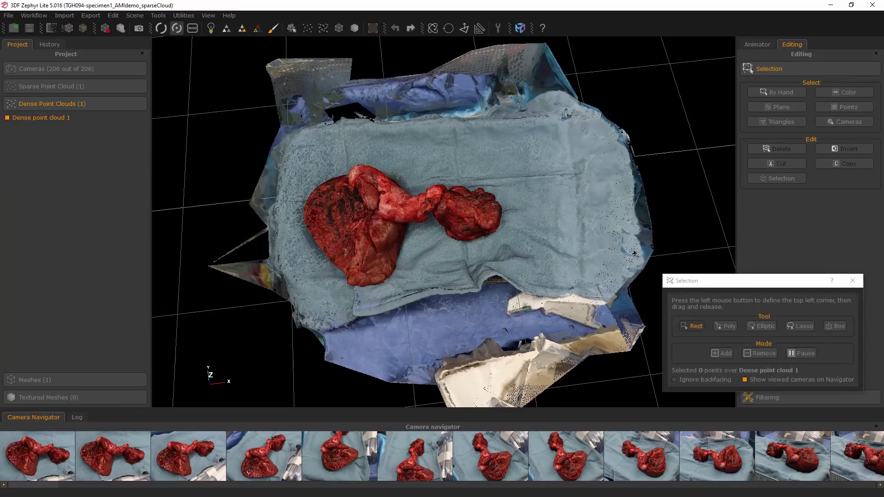
left_click(688, 326)
left_click_drag(275, 160, 568, 288)
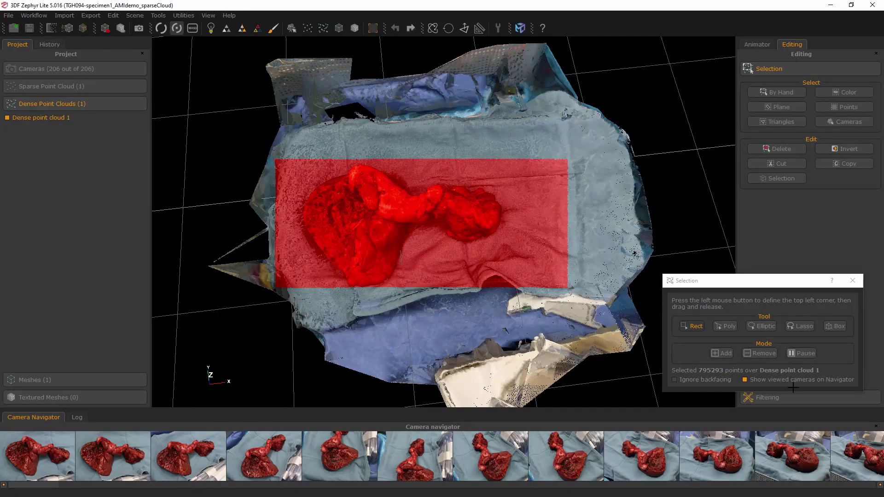
Step: Reselect the specimen-and-towel region, pause to check it from other angles, and invert the selection
left_click(802, 353)
left_click_drag(557, 122, 604, 146)
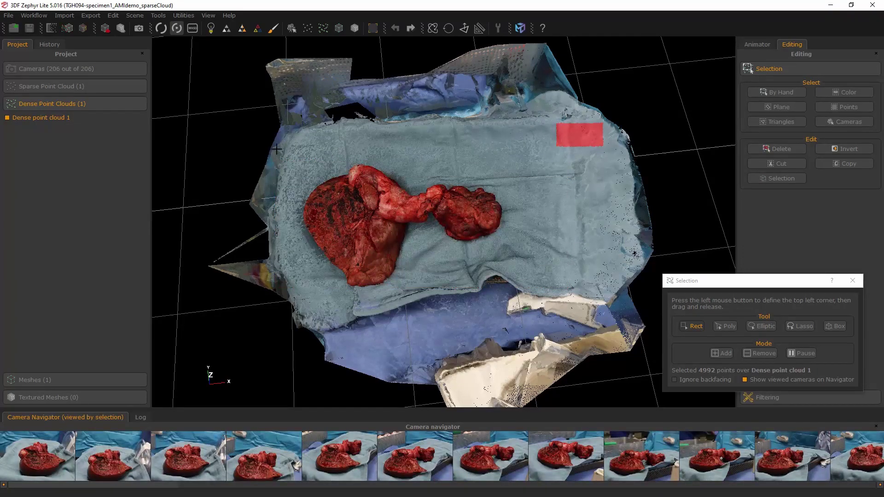
left_click_drag(283, 155, 537, 299)
left_click(795, 356)
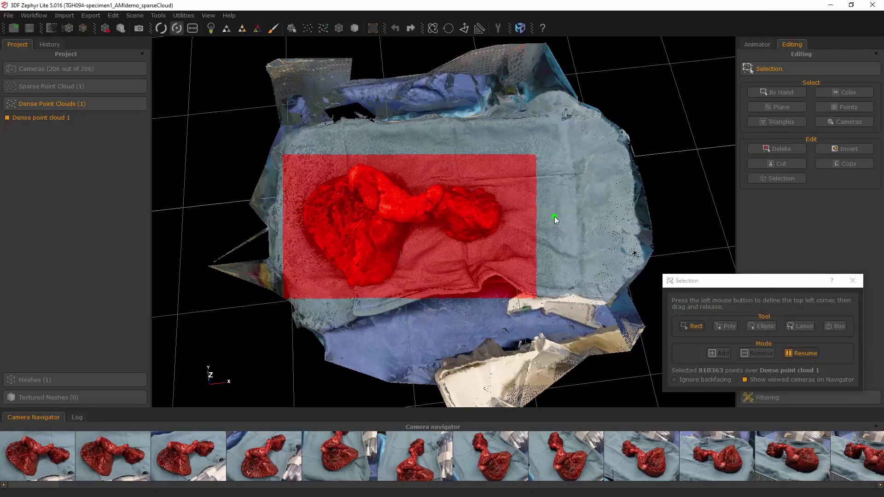
left_click_drag(567, 227, 346, 253)
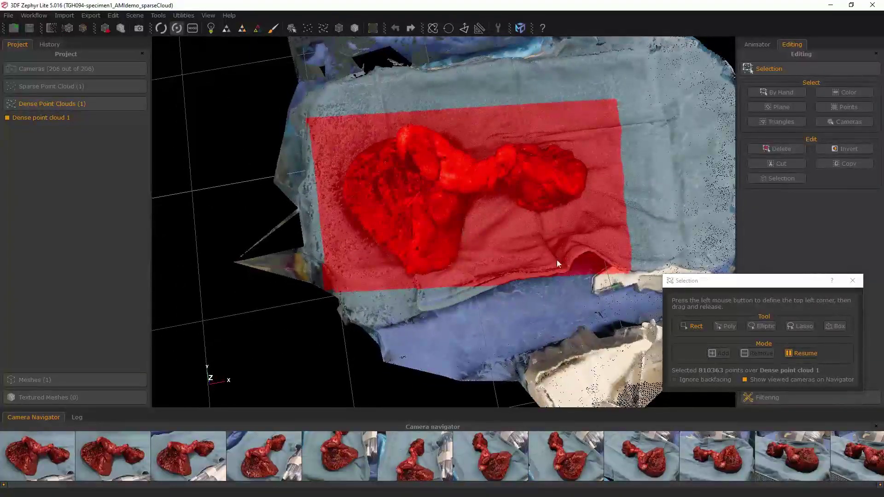
left_click_drag(359, 216, 443, 213)
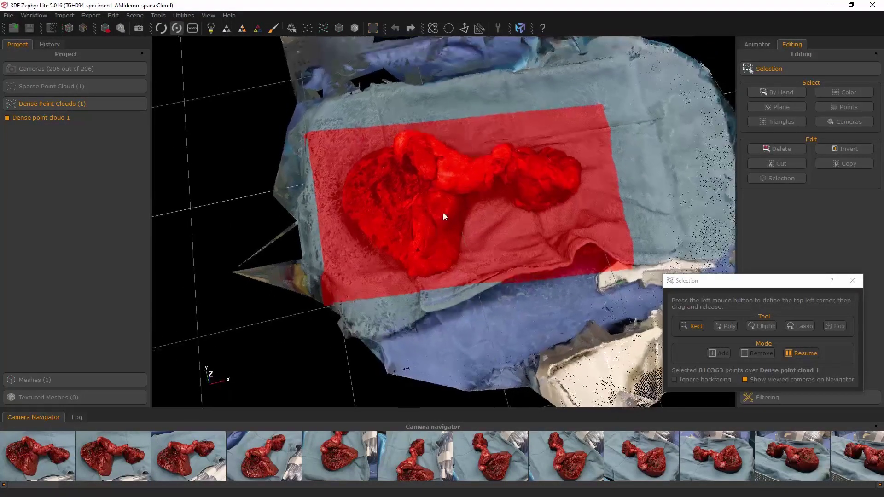
left_click(843, 148)
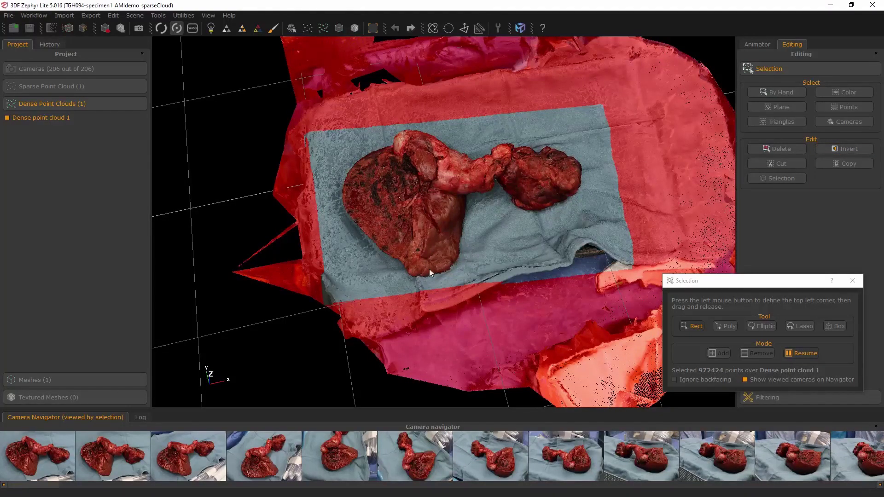
Step: Delete the surrounding and stray lower-right points, keeping only specimen and towel, then restart the model wizard
left_click(772, 148)
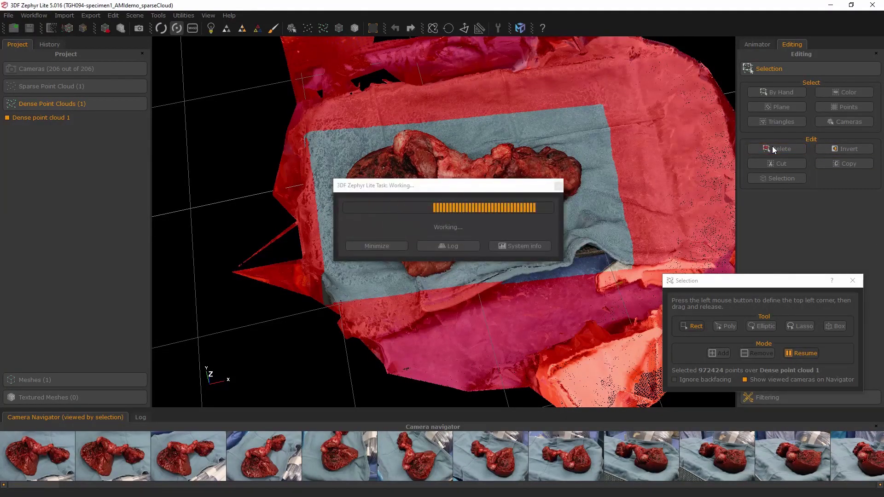
left_click_drag(489, 339, 476, 186)
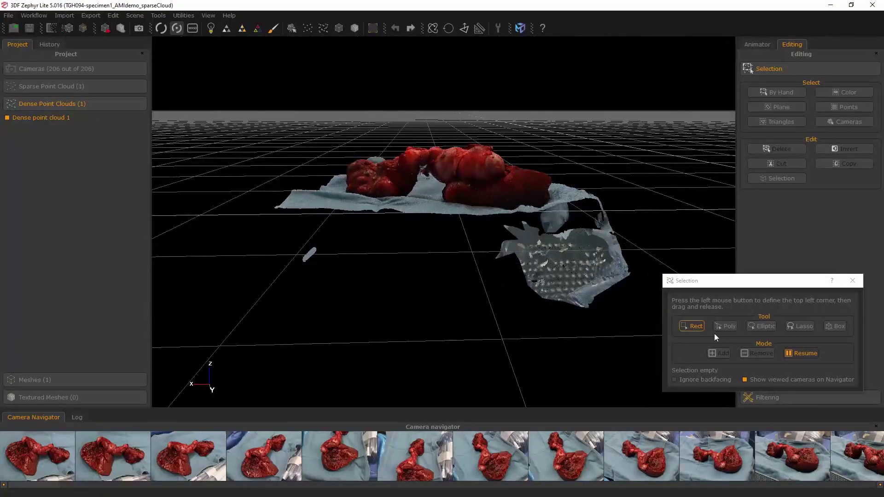
left_click(801, 353)
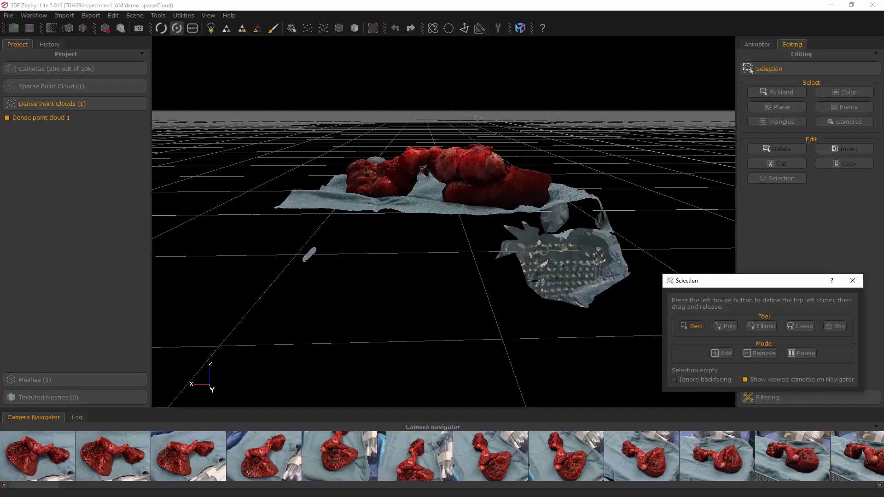
left_click_drag(251, 215, 644, 305)
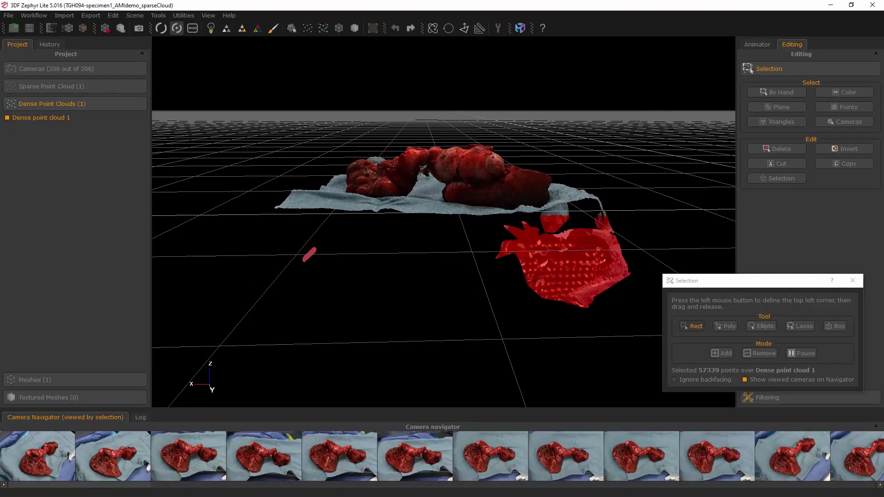
left_click(787, 149)
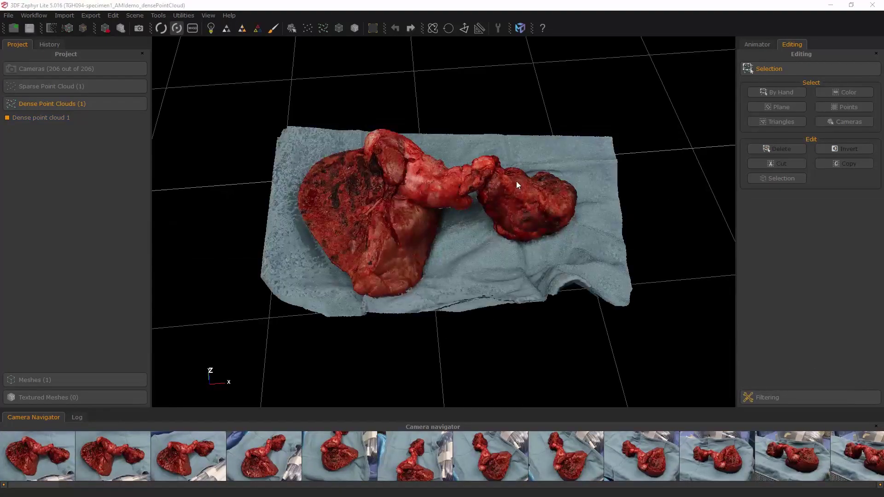
mouse_move(457, 219)
left_mouse_down()
mouse_move(450, 300)
mouse_move(466, 238)
mouse_move(462, 189)
mouse_move(447, 208)
mouse_move(415, 217)
mouse_move(449, 197)
mouse_move(458, 219)
left_mouse_up()
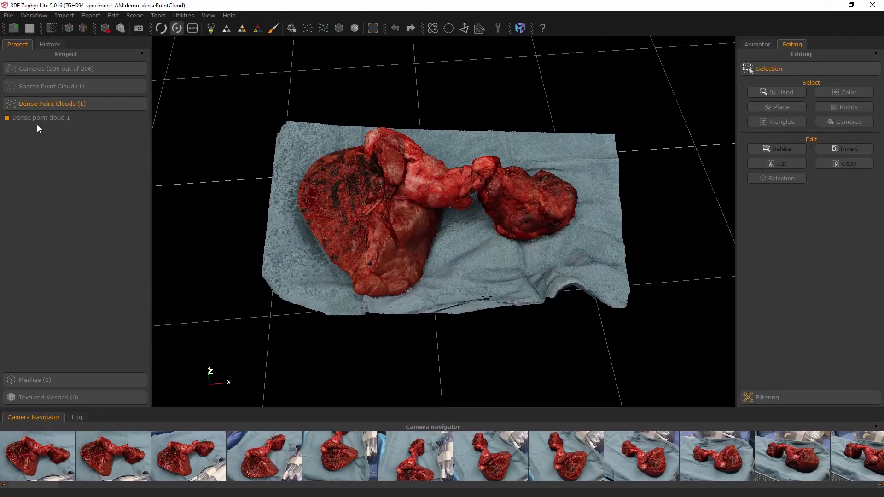
left_click(67, 29)
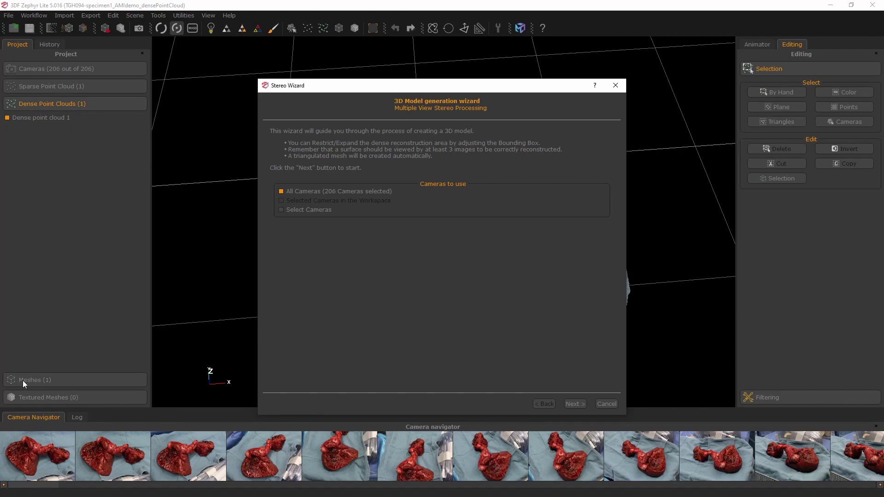
Step: Switch both the dense cloud and mesh creation settings in the wizard to Presets
left_click(576, 405)
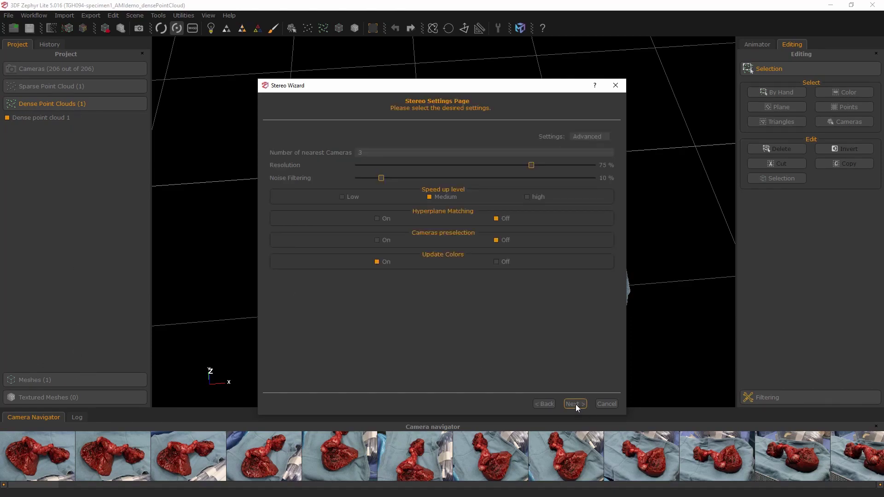
left_click(577, 135)
left_click(581, 142)
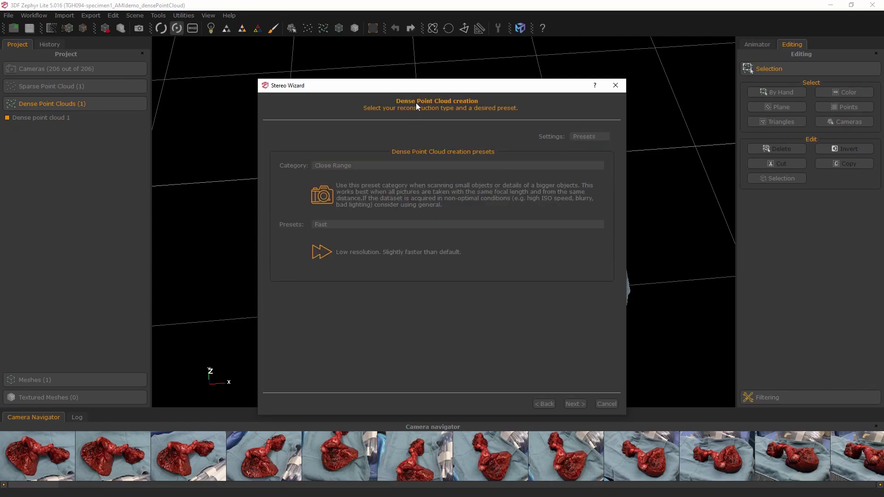
left_click(573, 404)
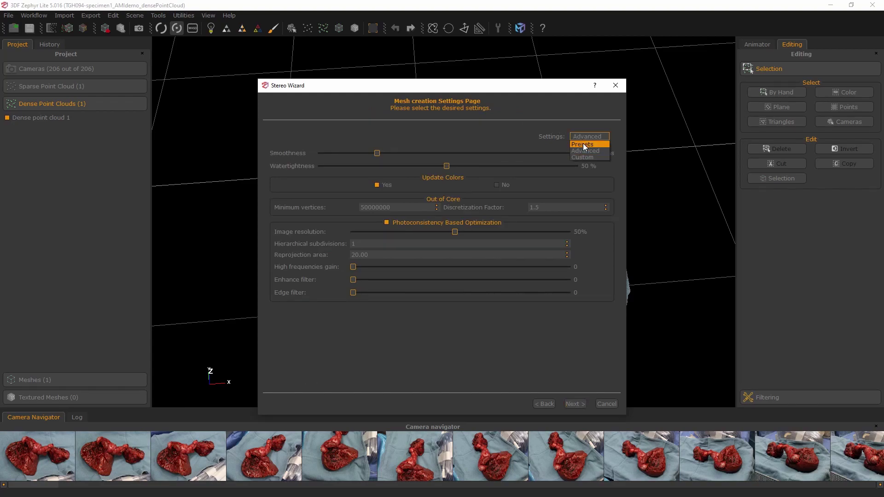
left_click(588, 145)
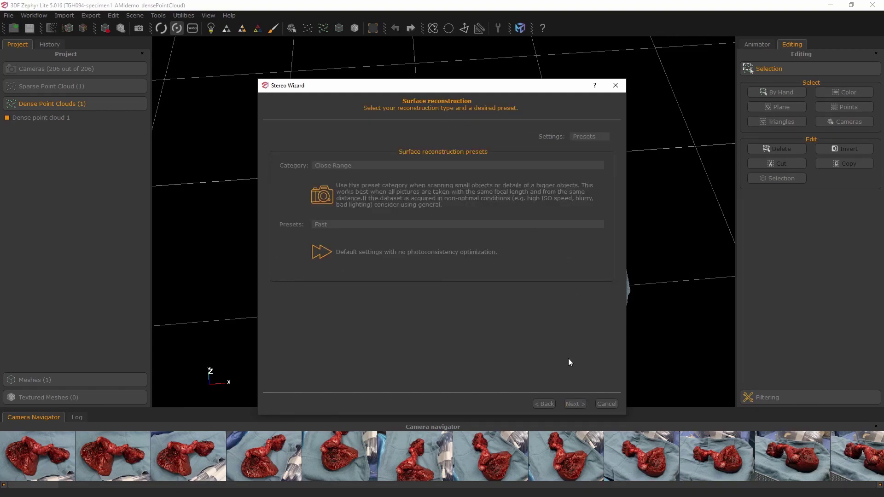
Step: Cancel the wizard, select Dense point cloud 1 and choose Workflow > Advanced > Mesh Extraction
left_click(608, 403)
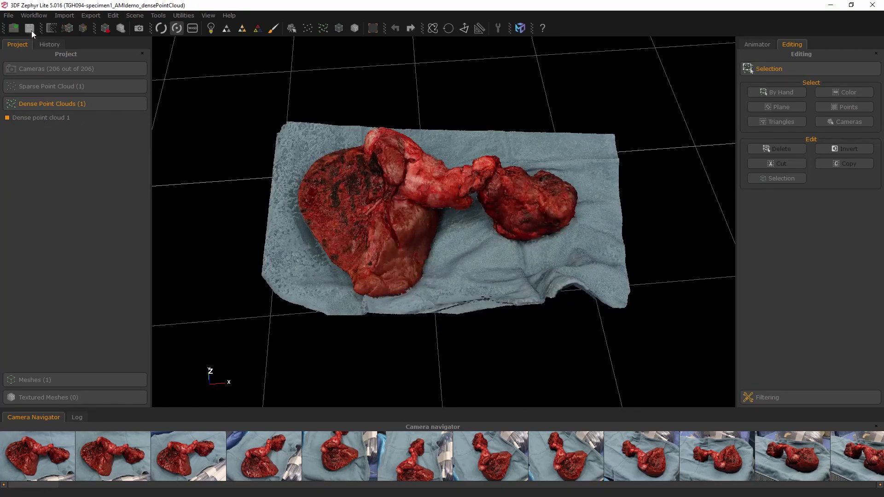
left_click(40, 119)
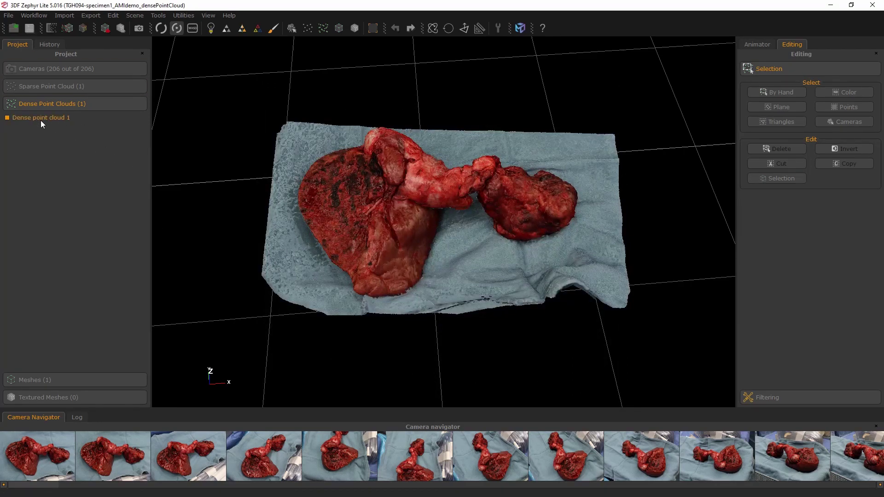
left_click(34, 15)
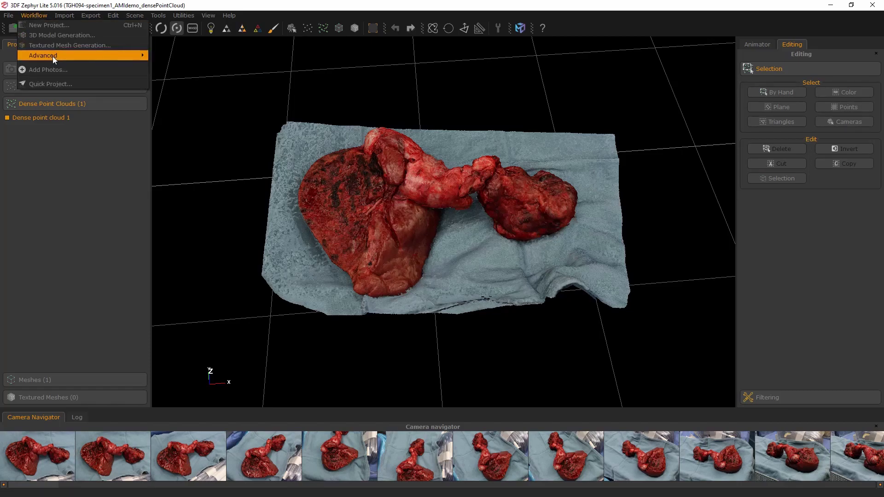
mouse_move(53, 57)
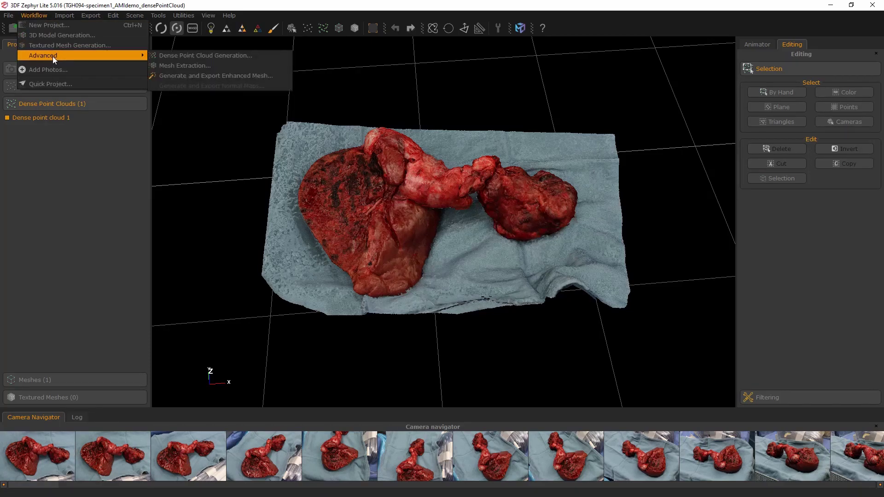
left_click(197, 66)
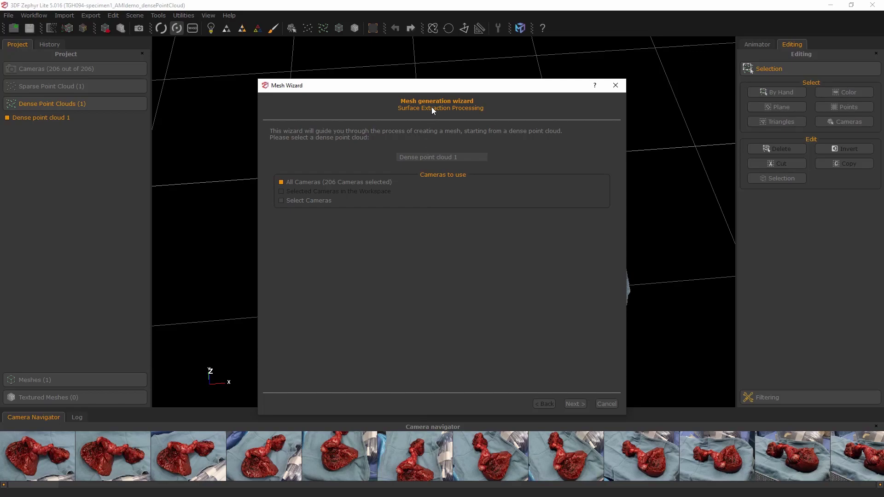
Step: Run mesh creation with the Close Range, Fast preset to produce Mesh 2
left_click(582, 407)
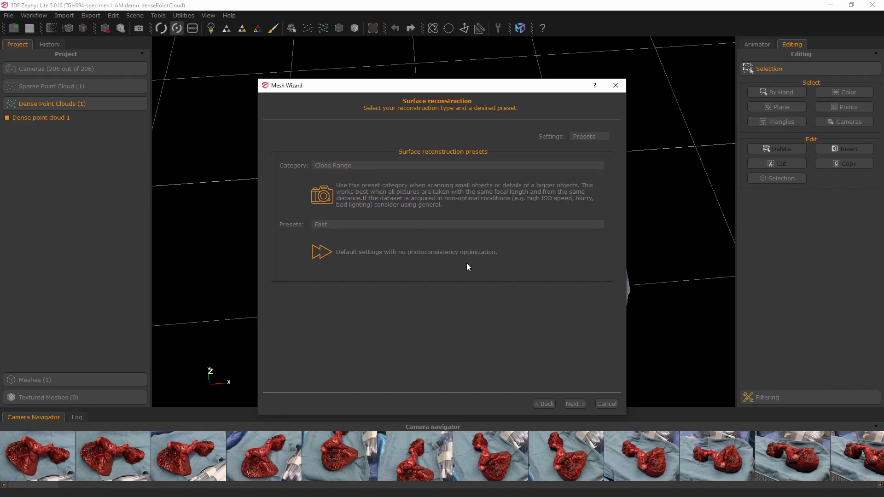
left_click(576, 404)
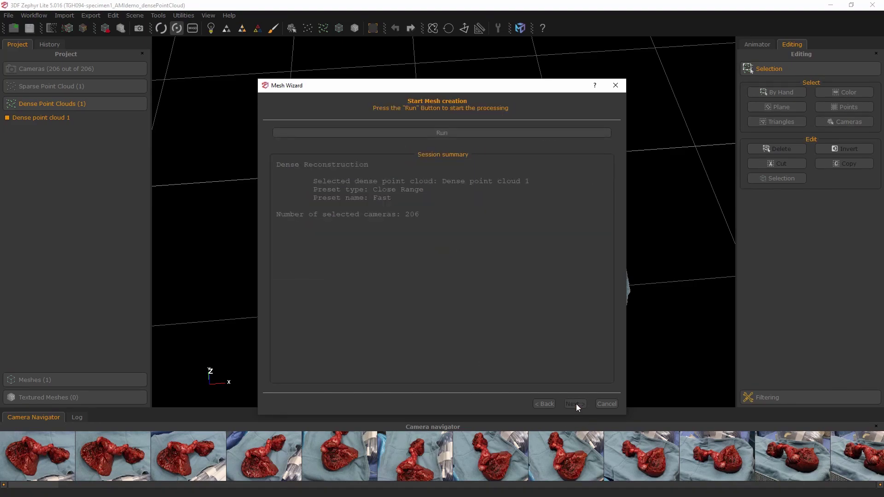
left_click(440, 133)
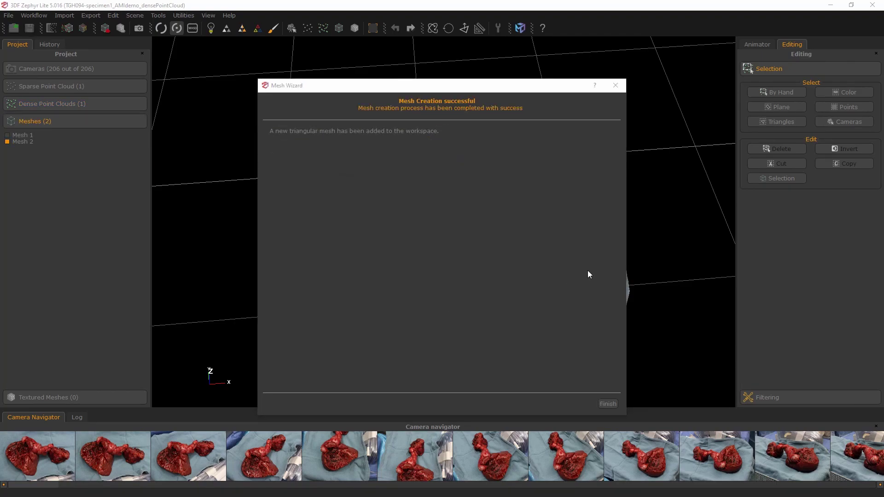
left_click(613, 405)
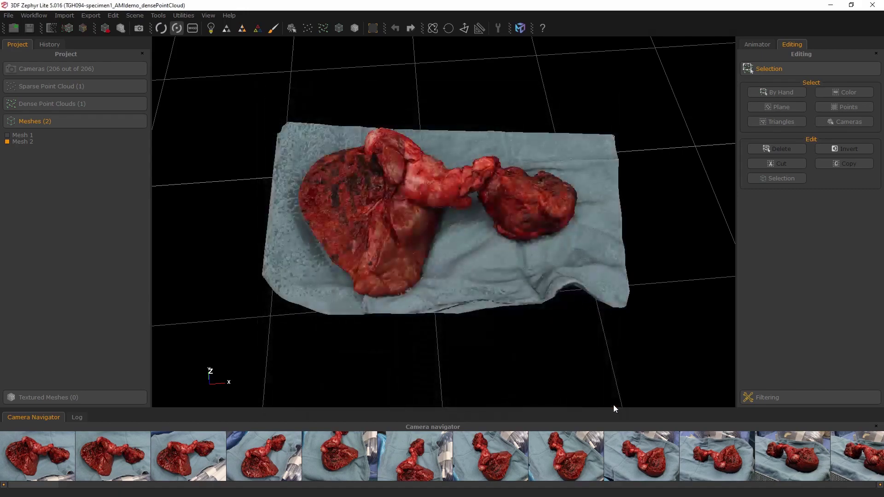
left_click_drag(468, 233, 708, 120)
left_click_drag(355, 217, 424, 240)
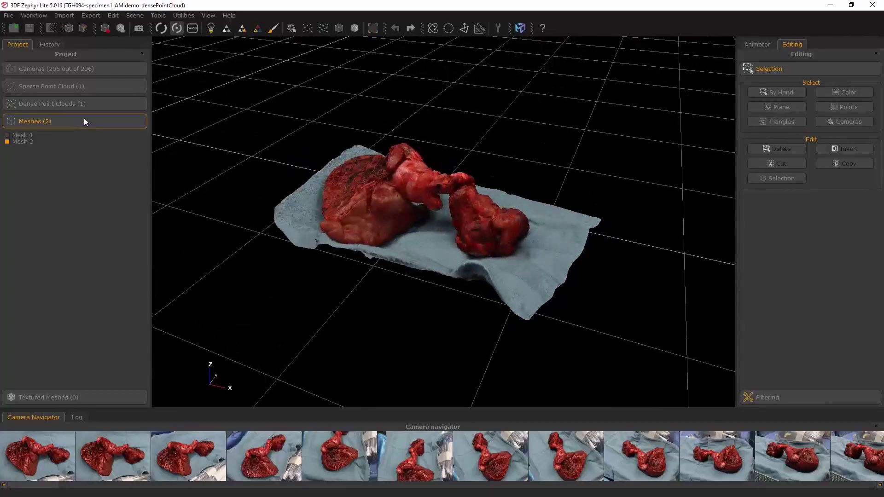
left_click(7, 135)
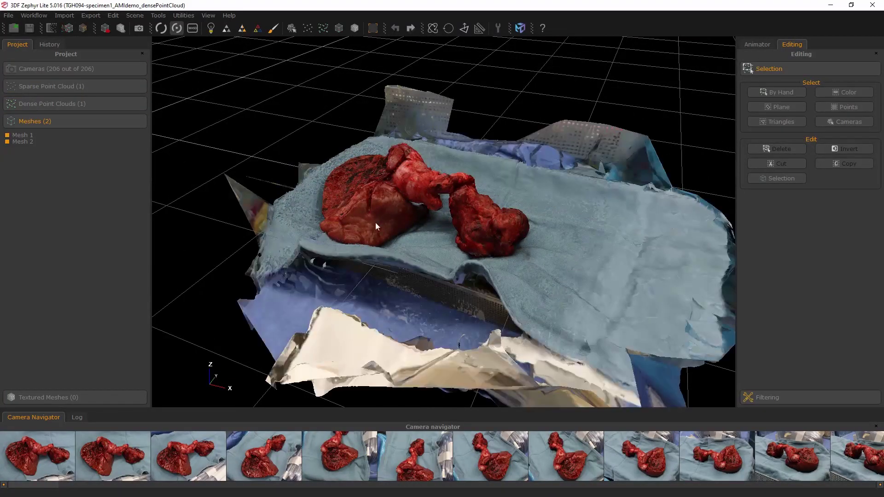
left_click_drag(463, 229, 518, 272)
left_click_drag(452, 262, 350, 272)
left_click(7, 134)
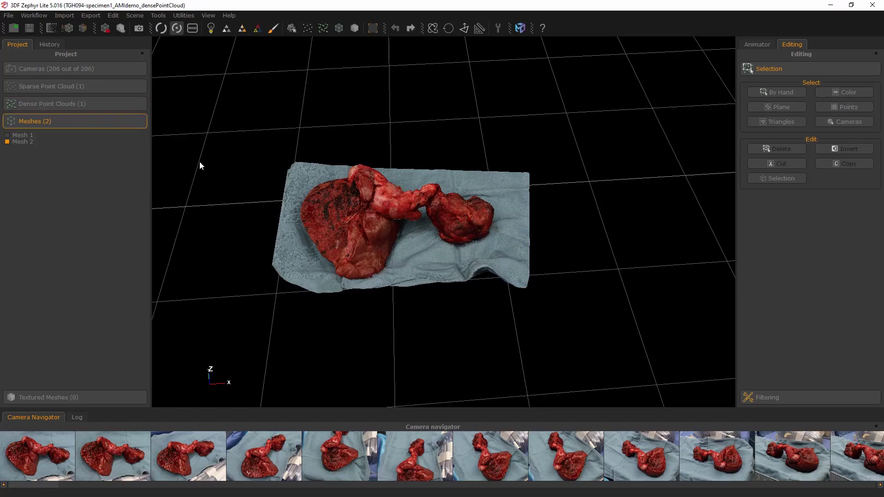
left_click_drag(441, 227, 349, 239)
scroll(307, 219, "up", 3)
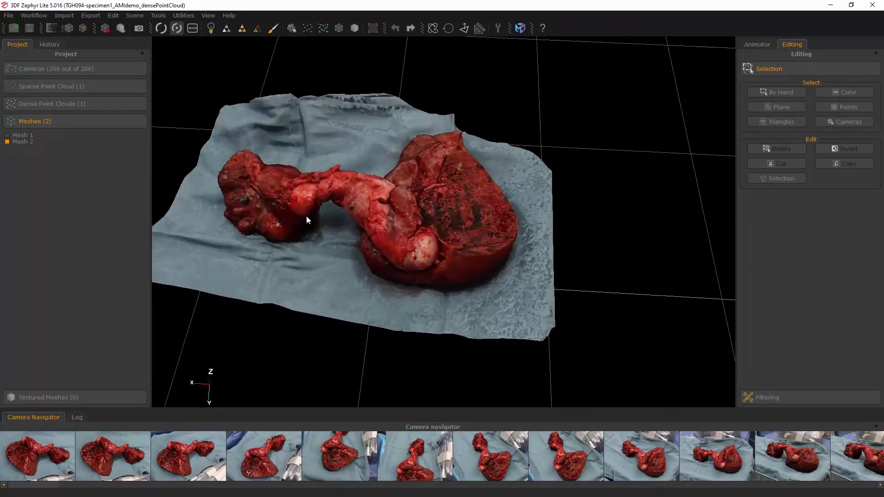
right_click_drag(307, 220, 364, 222)
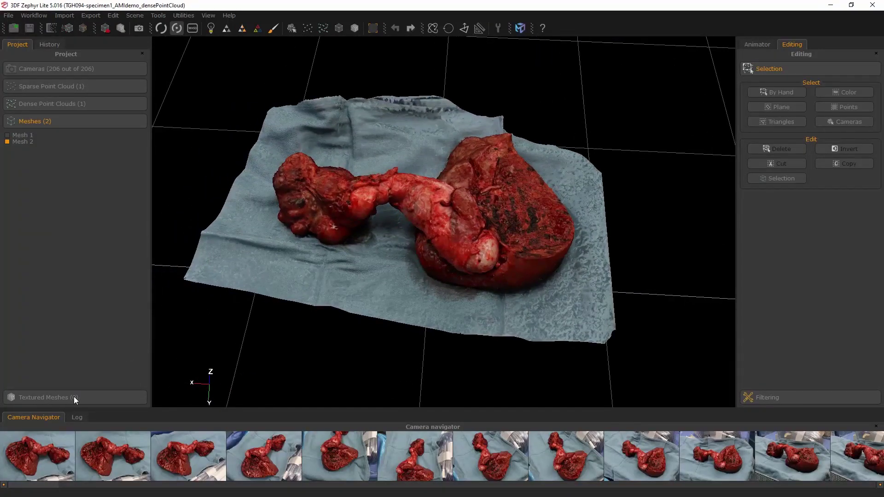
left_click_drag(473, 238, 447, 218)
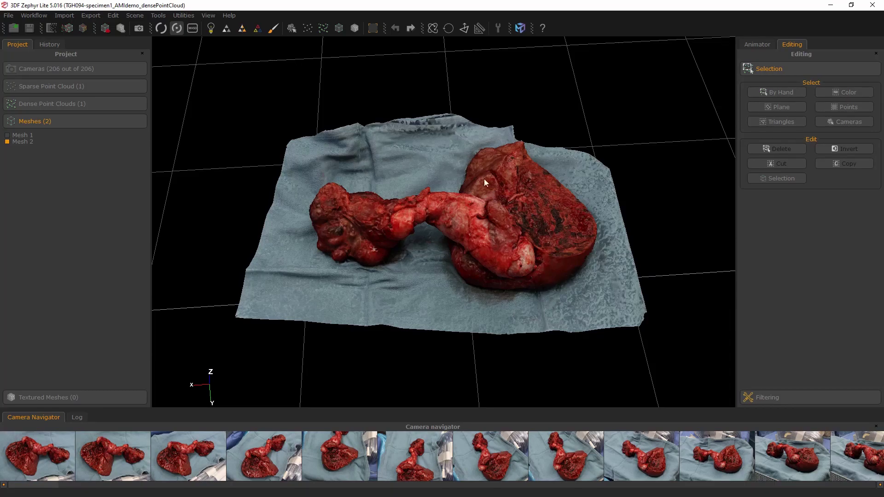
left_click(7, 135)
scroll(317, 212, "down", 2)
scroll(332, 214, "down", 2)
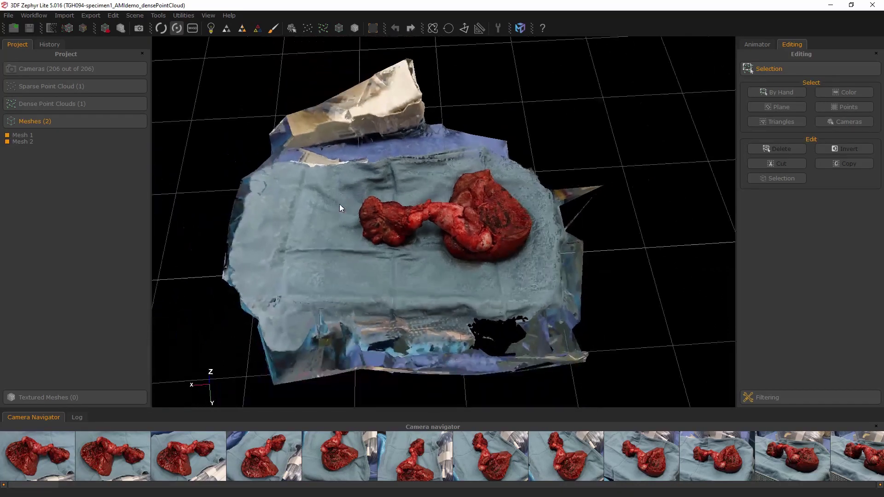
left_click_drag(350, 220, 348, 272)
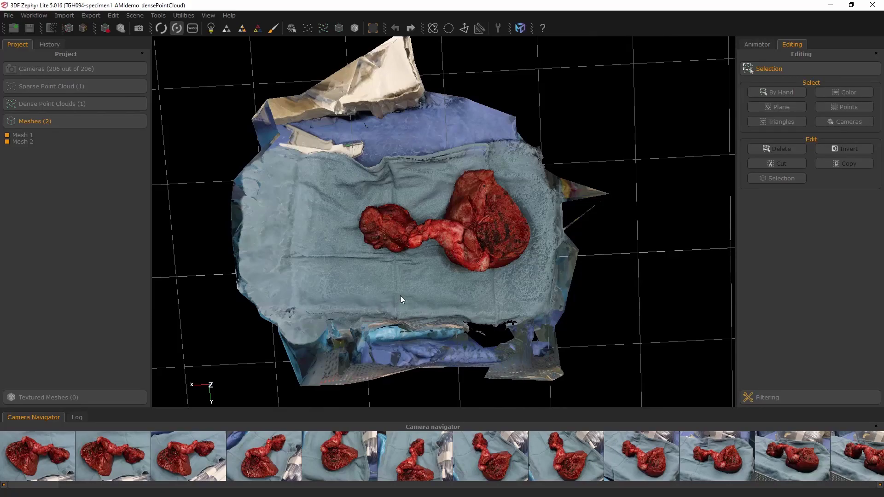
left_click_drag(402, 298, 401, 151)
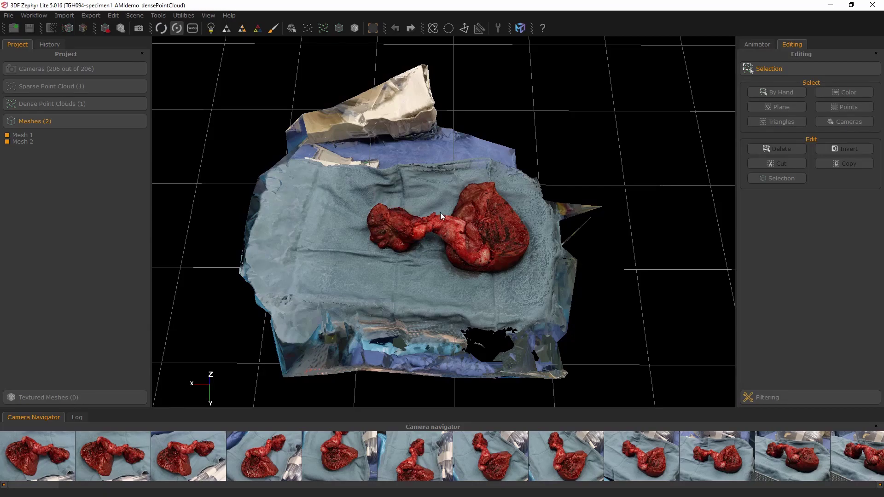
left_click_drag(529, 255, 506, 275)
scroll(479, 214, "up", 4)
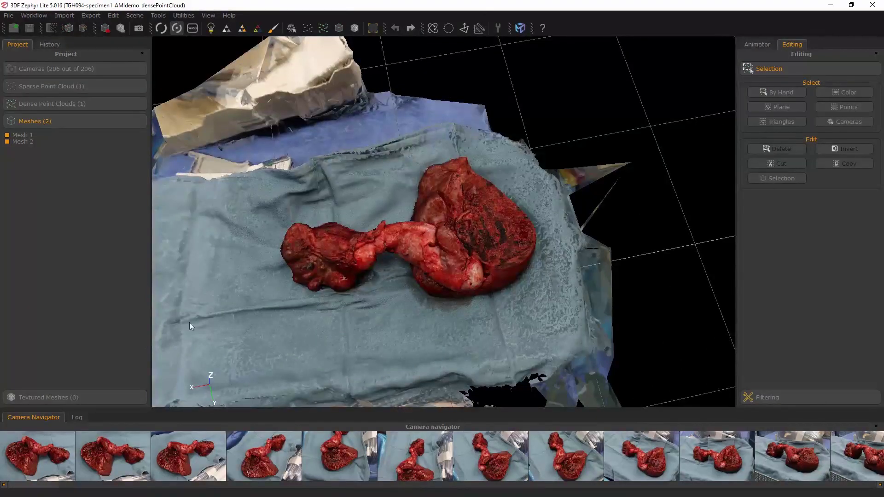
left_click(7, 136)
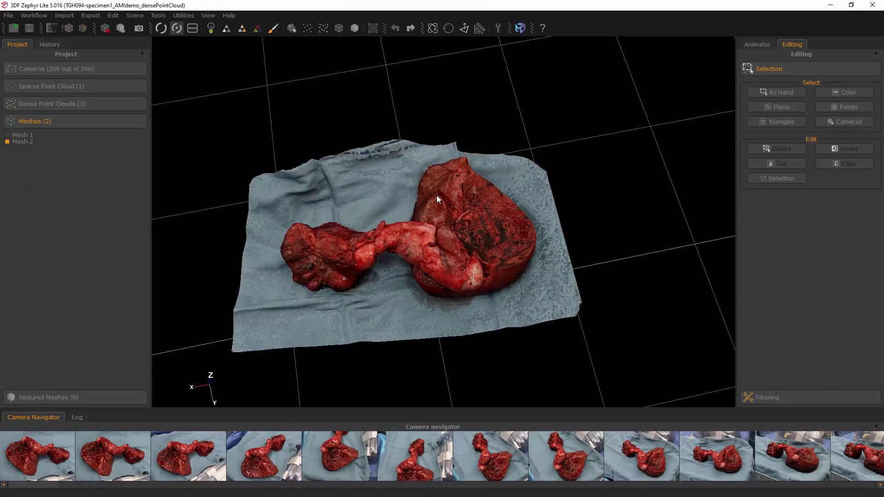
scroll(433, 268, "down", 3)
left_click_drag(389, 279, 450, 276)
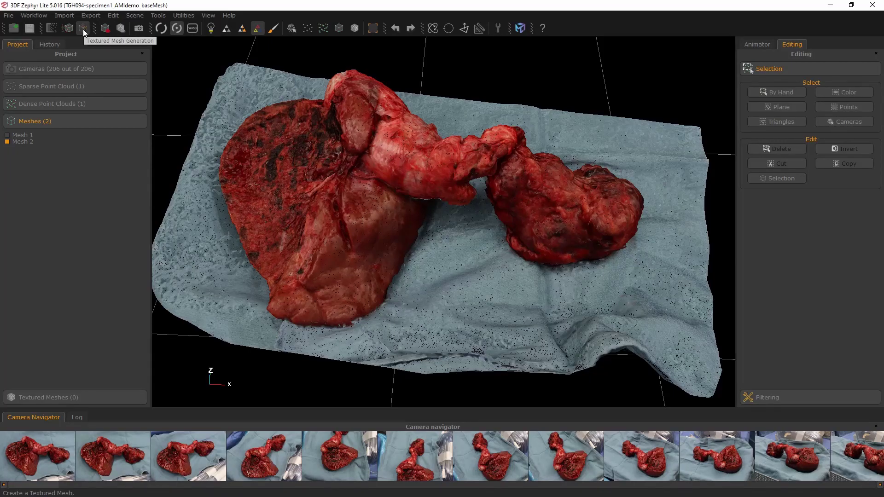
left_click_drag(414, 211, 421, 177)
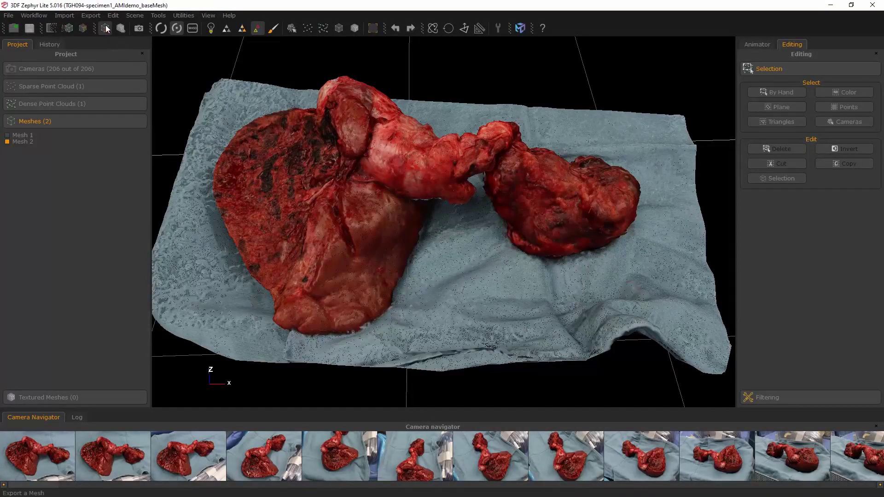
left_click(225, 30)
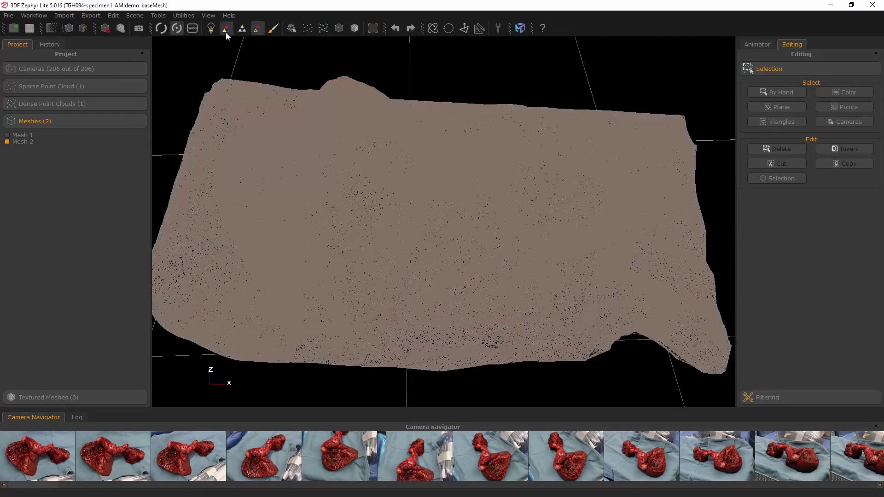
left_click(224, 29)
left_click(220, 30)
left_click(241, 28)
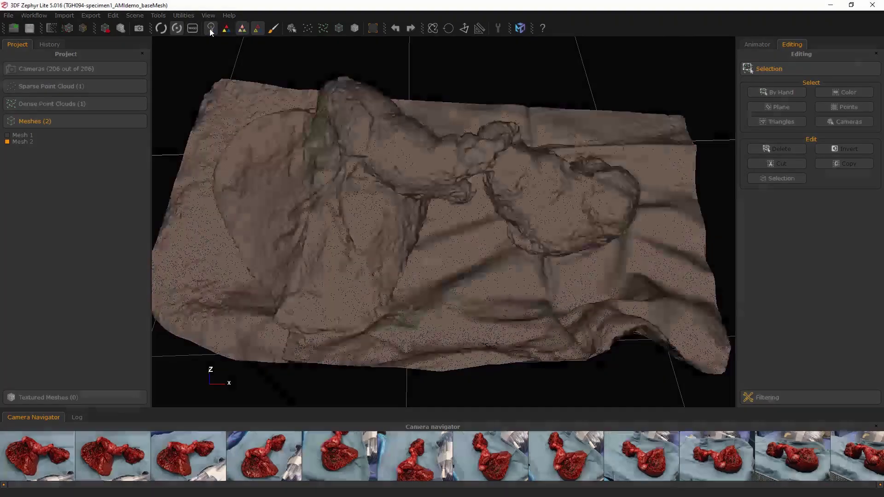
mouse_move(384, 211)
left_mouse_down()
mouse_move(401, 233)
mouse_move(391, 254)
mouse_move(499, 223)
mouse_move(363, 200)
mouse_move(389, 205)
mouse_move(462, 258)
mouse_move(502, 312)
mouse_move(509, 203)
left_mouse_up()
left_click(210, 28)
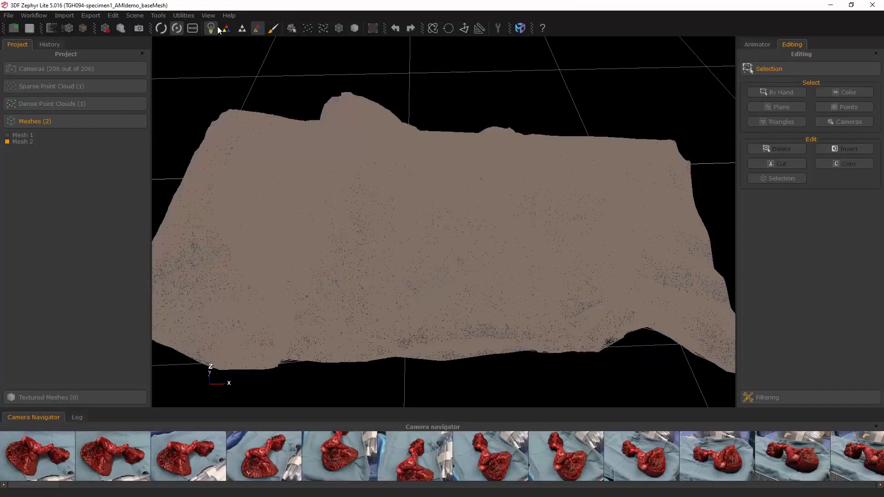
left_click(226, 28)
left_click_drag(388, 203, 379, 222)
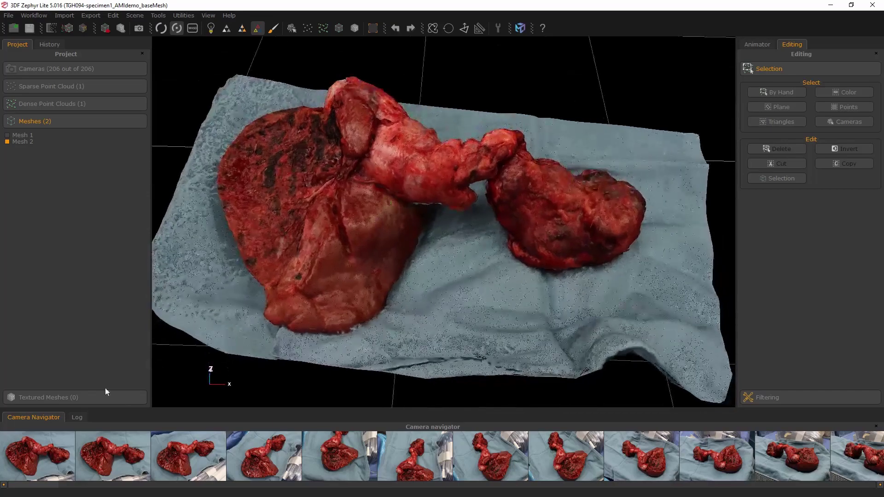
Step: Start the Textured Mesh Wizard and set Mesh 2 as the mesh to texture
left_click(84, 28)
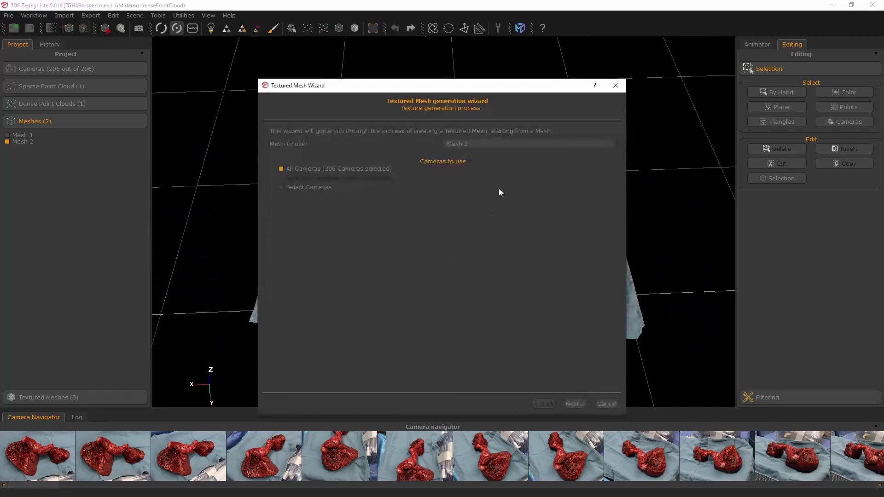
left_click(457, 144)
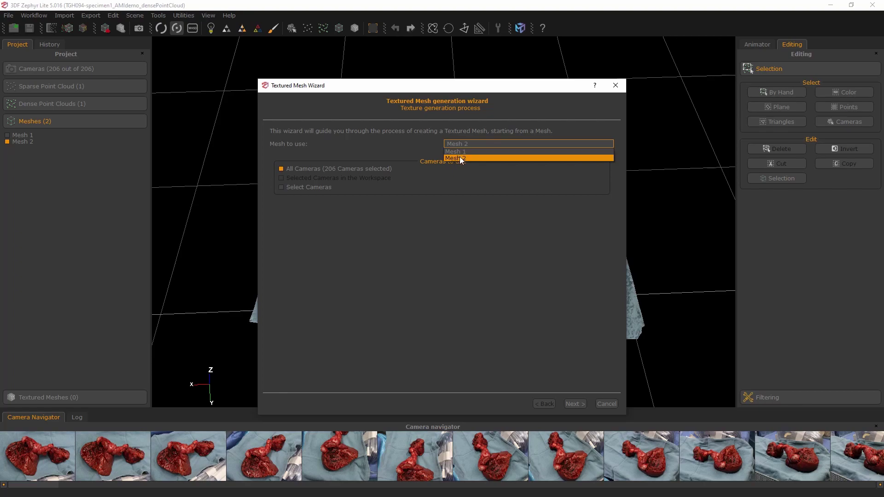
left_click(465, 156)
left_click(462, 146)
left_click(462, 151)
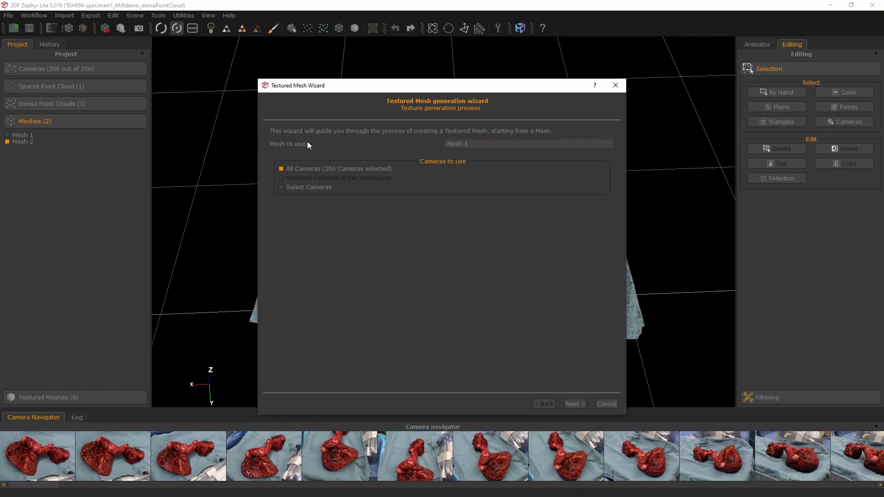
left_click(485, 144)
left_click(458, 159)
Step: Choose the General category with the Default Single Texture preset
left_click(583, 402)
left_click(348, 165)
left_click(344, 172)
left_click(346, 220)
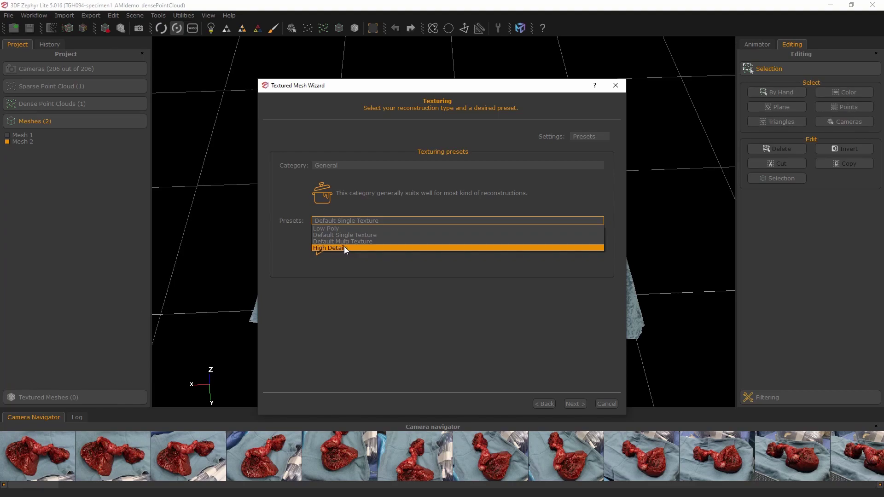
left_click(347, 236)
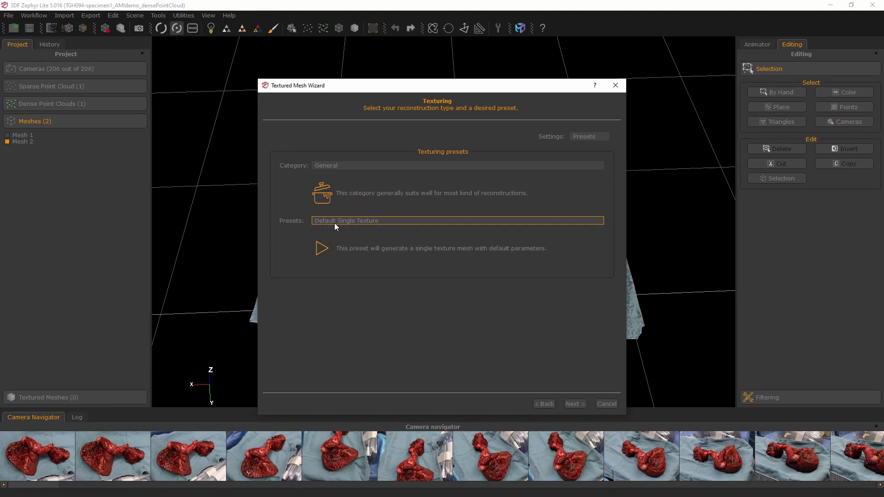
left_click(589, 137)
Step: Run texturing in Advanced mode with an 8192x8192 max texture size and Maximum vertices
left_click(584, 151)
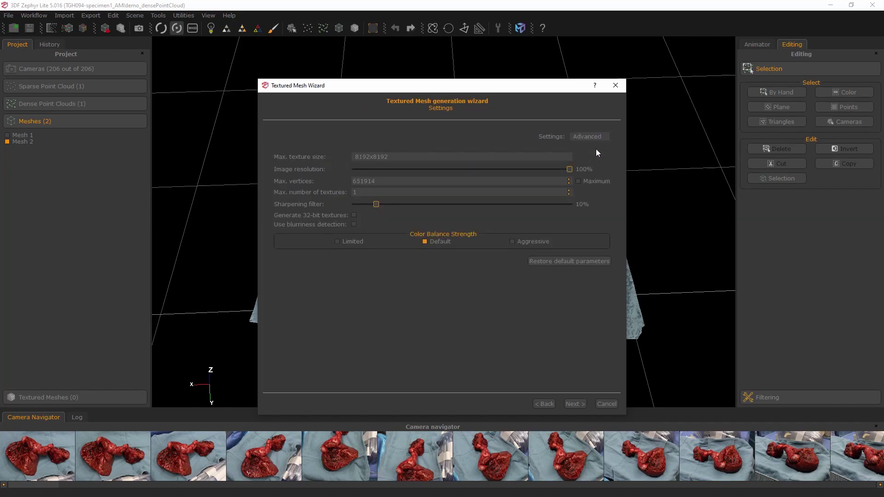
left_click(374, 157)
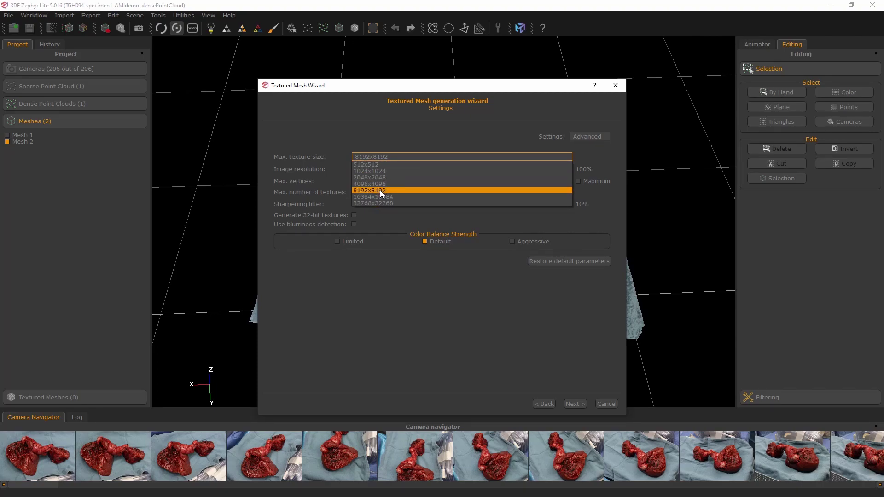
left_click(379, 190)
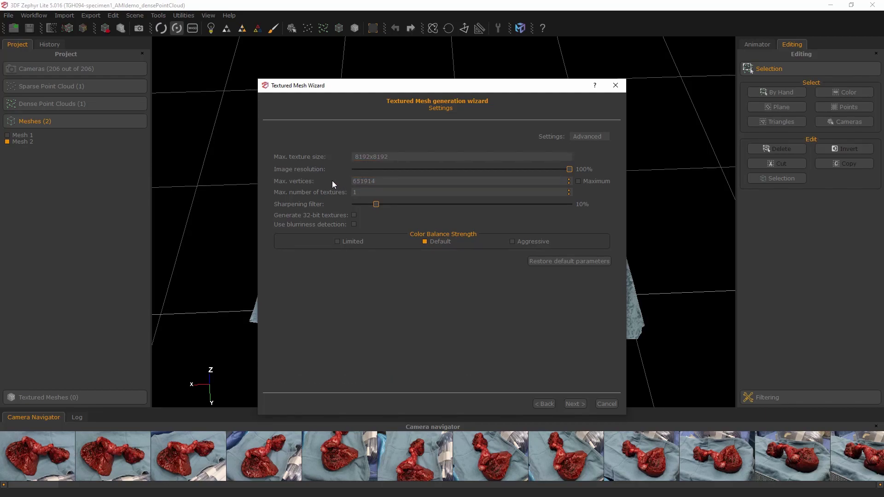
left_click(578, 182)
left_click(378, 156)
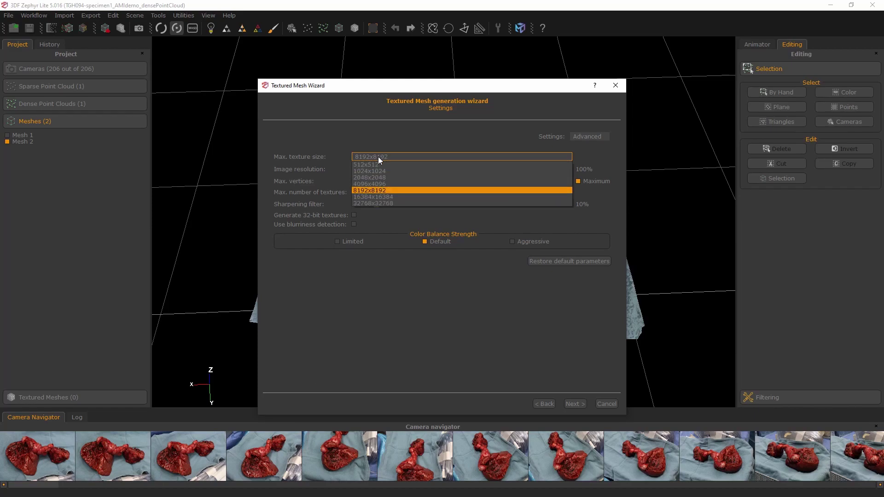
left_click(377, 190)
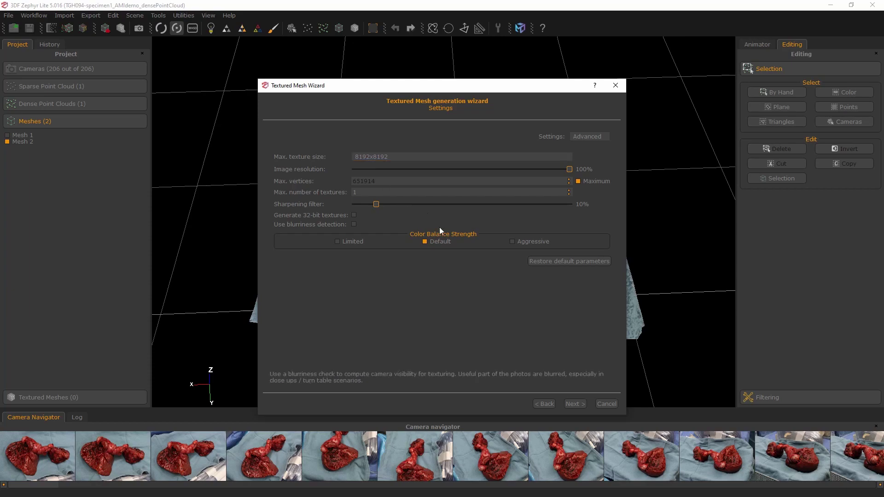
left_click(575, 403)
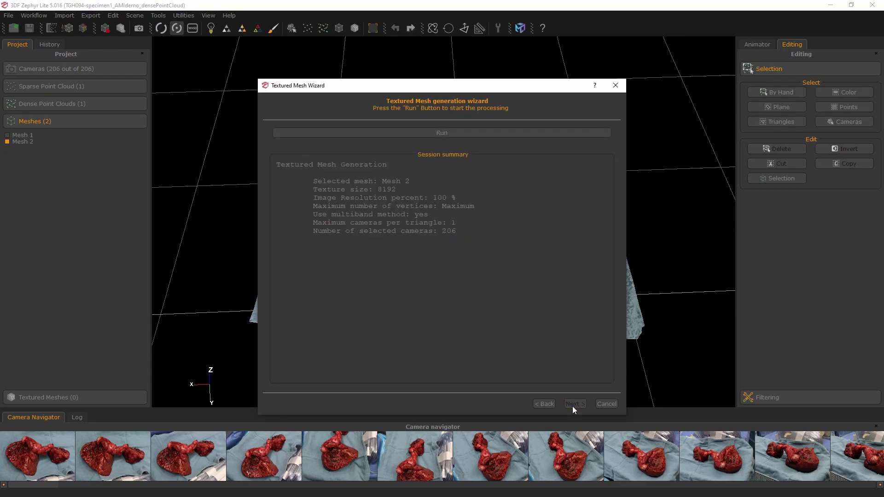
left_click(447, 132)
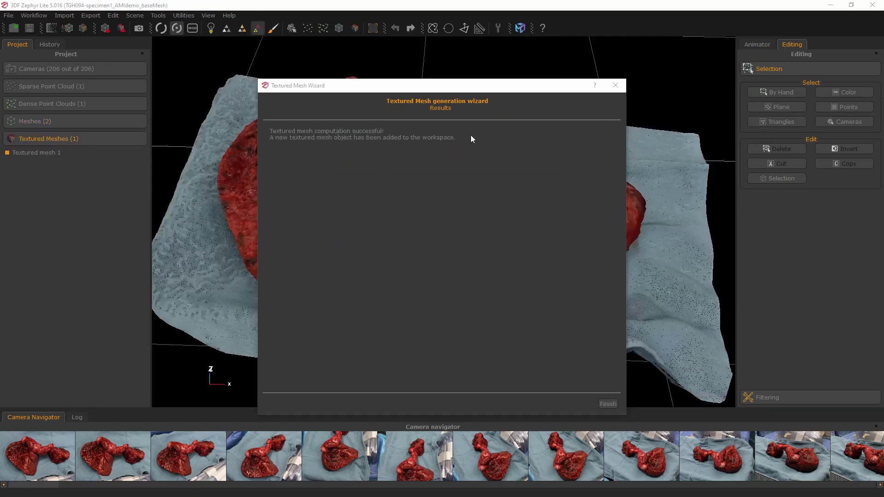
Step: Close the wizard and orbit the textured specimen to low and high oblique views
left_click(607, 404)
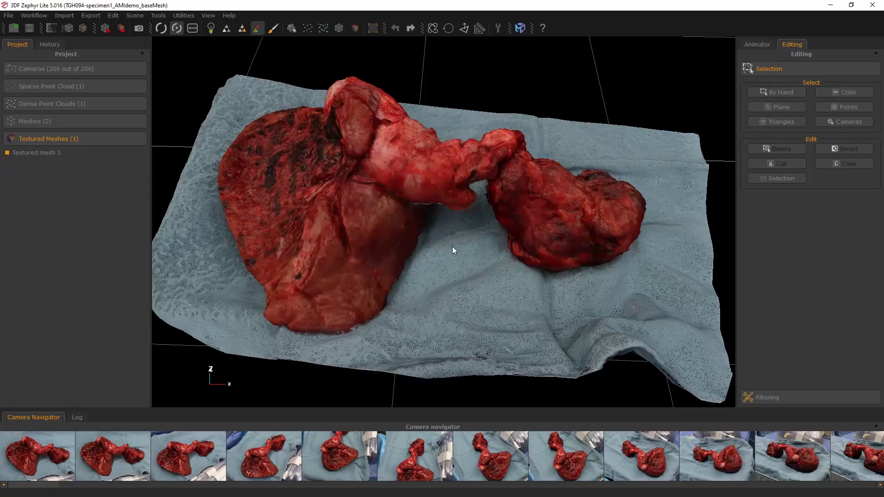
left_click_drag(488, 219, 505, 195)
scroll(461, 225, "down", 3)
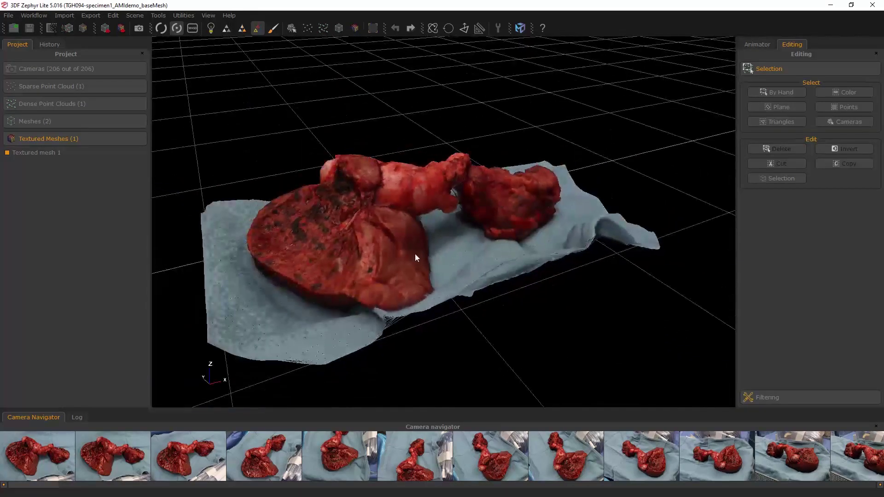
left_click_drag(417, 253, 323, 260)
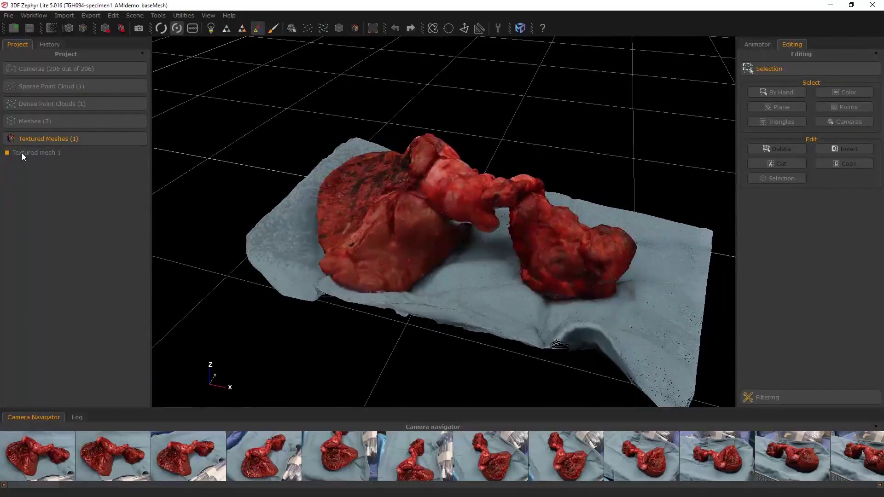
Step: Change the lighting, then keep zooming and orbiting around the textured lung specimen
left_click(211, 28)
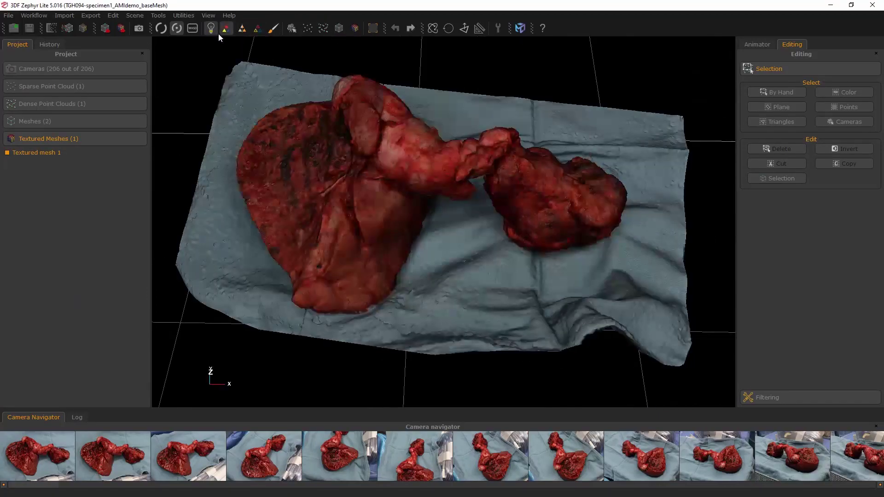
scroll(451, 221, "up", 2)
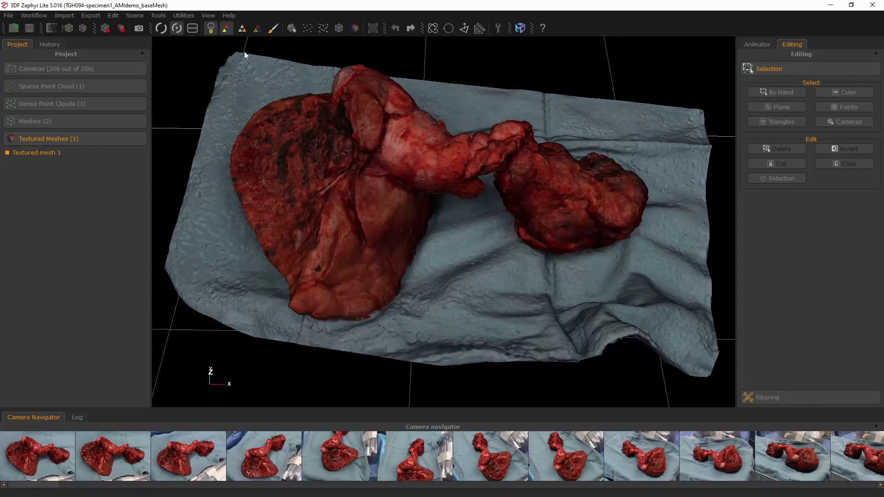
scroll(471, 282, "up", 3)
left_click_drag(471, 281, 492, 263)
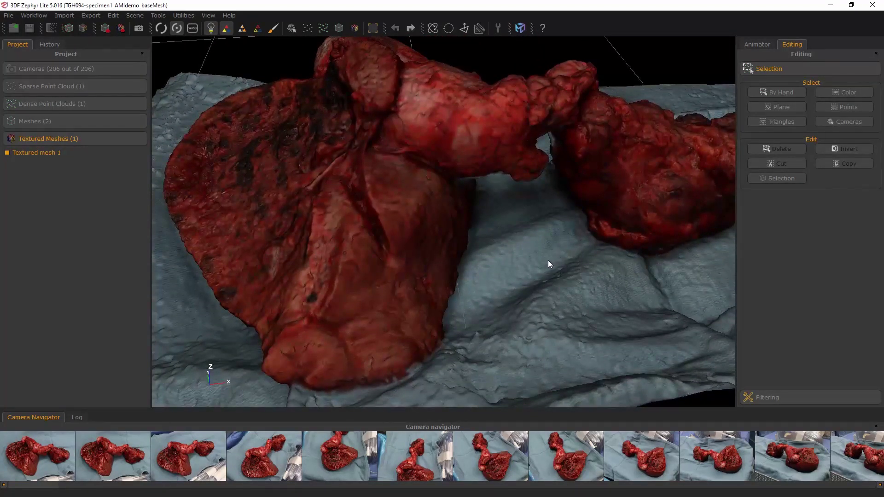
scroll(549, 264, "down", 2)
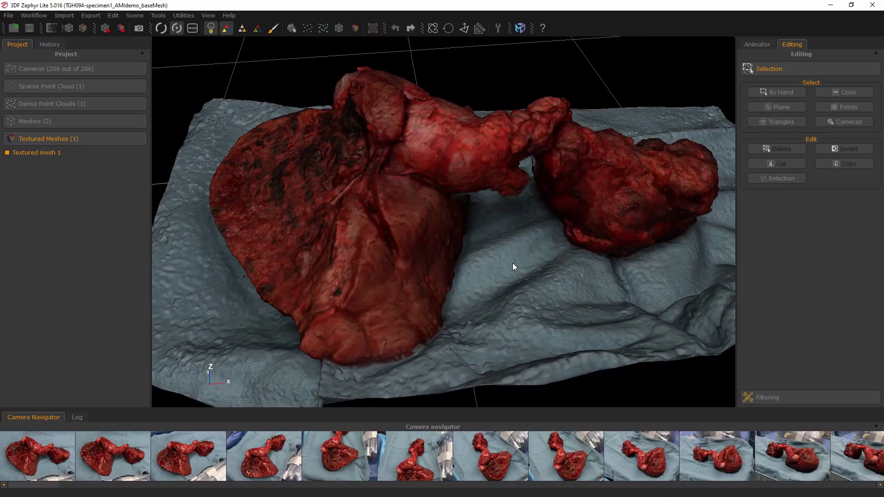
left_click_drag(562, 225, 507, 233)
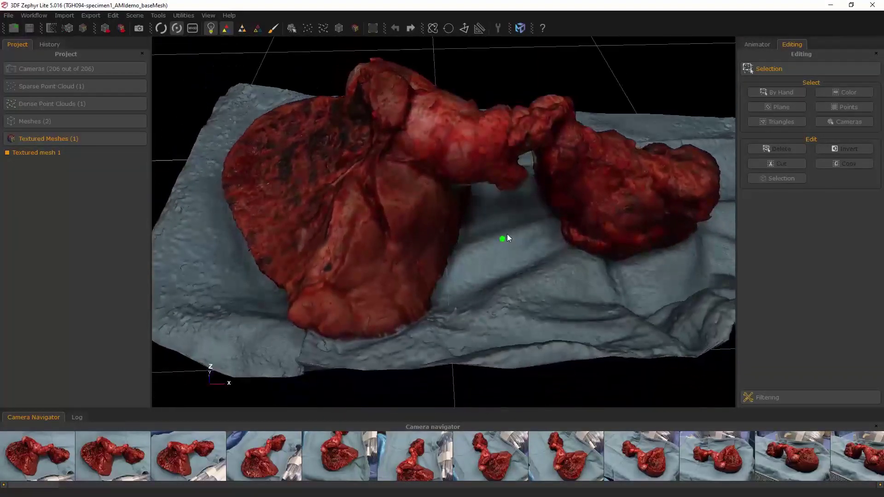
Step: Switch Textured mesh 1 to grey shaded mode and orbit and zoom to examine its surface
left_click(240, 29)
left_click_drag(510, 195, 500, 140)
scroll(478, 304, "up", 5)
scroll(471, 243, "down", 3)
scroll(459, 230, "up", 1)
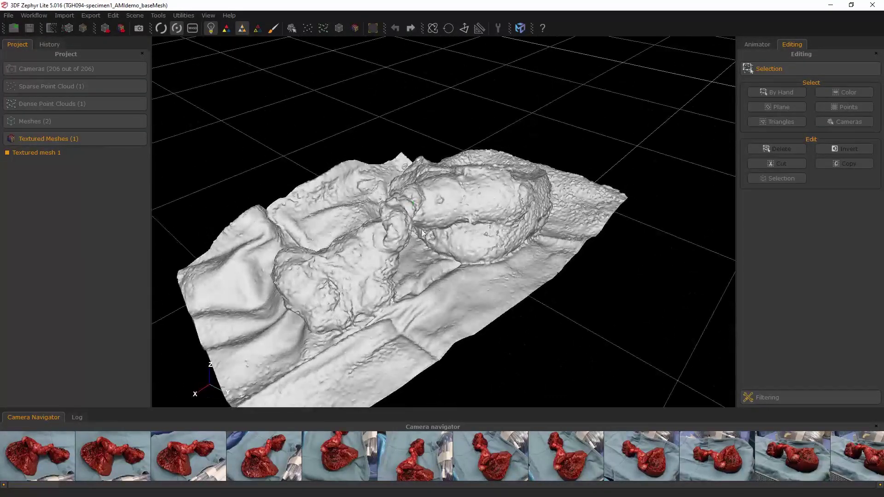
left_click_drag(440, 221, 456, 284)
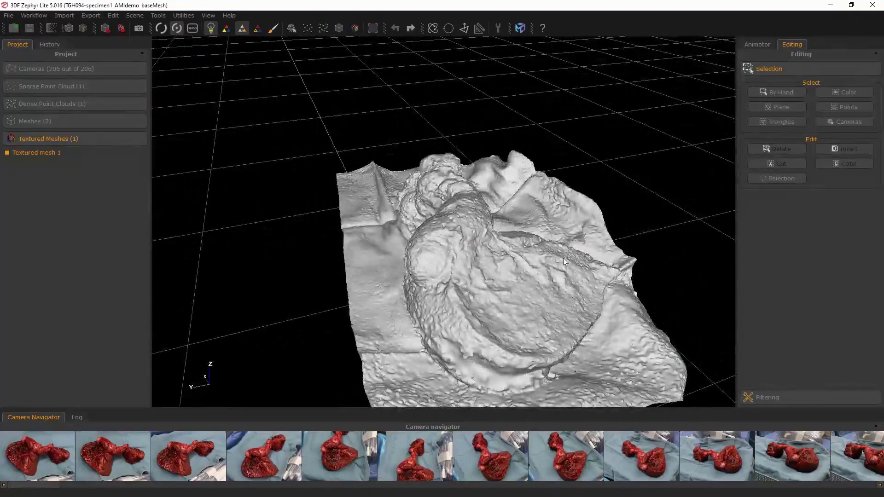
left_click_drag(562, 261, 430, 294)
left_click_drag(401, 230, 456, 242)
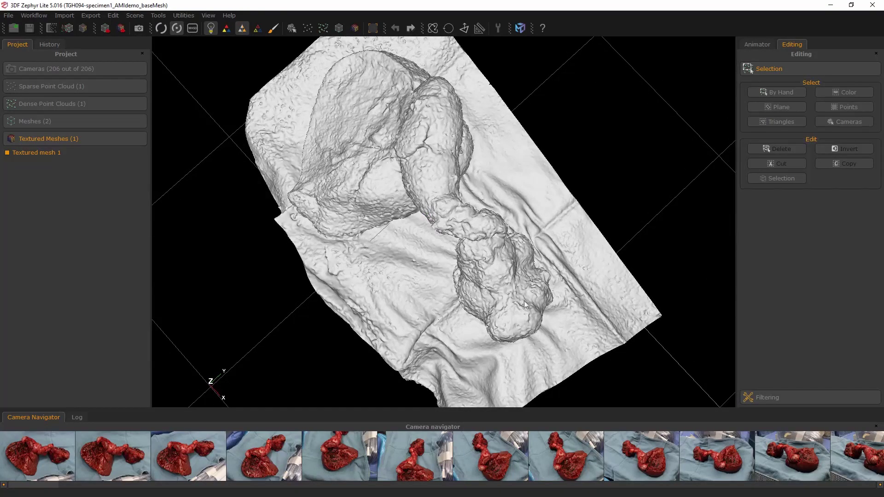
left_click_drag(526, 255, 404, 147)
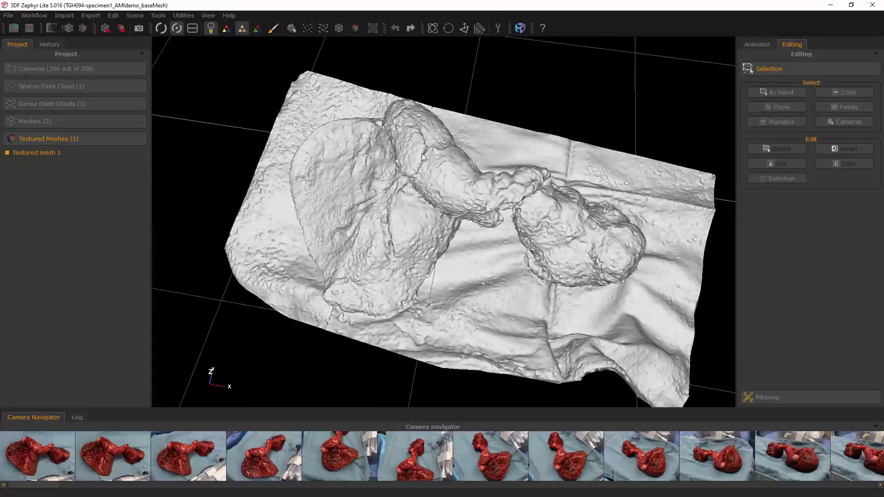
left_click_drag(420, 197, 385, 235)
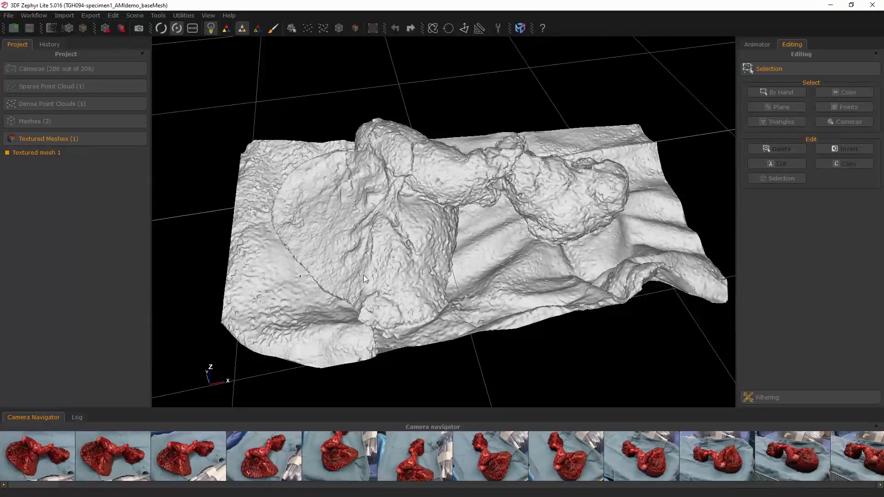
left_click_drag(364, 276, 330, 120)
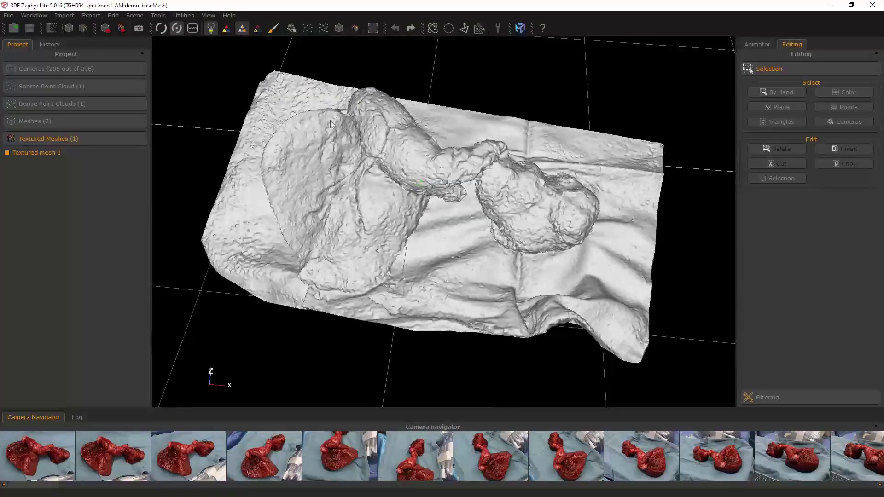
Step: Restore the textured rendering and open the UV mapping view for Textured mesh 1
left_click(257, 29)
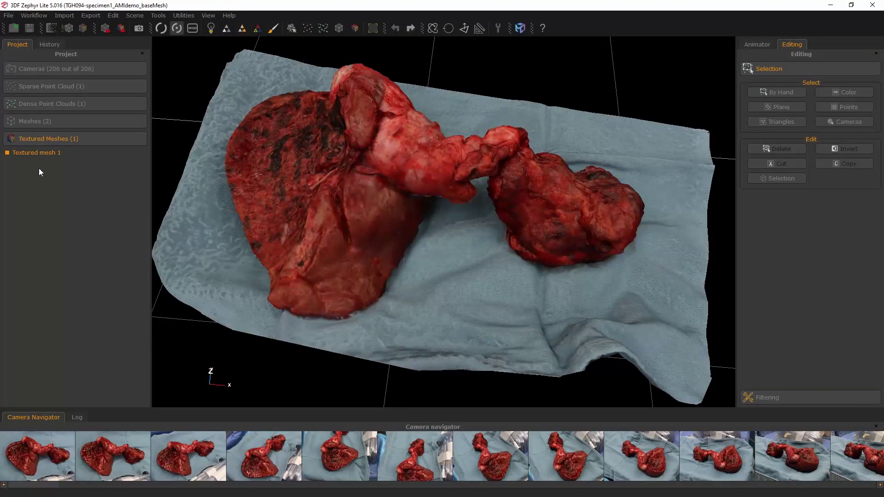
right_click(35, 152)
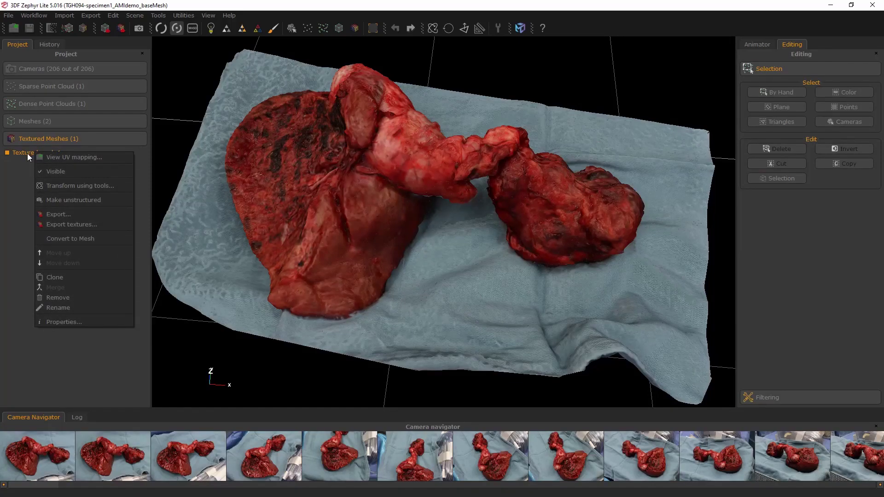
left_click(76, 157)
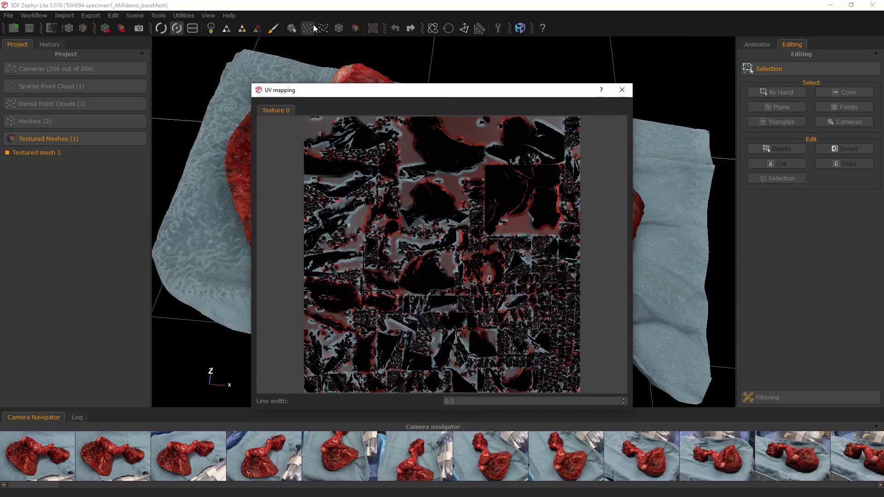
Step: Toggle between points and full textured render modes, then close the UV mapping window
left_click(243, 30)
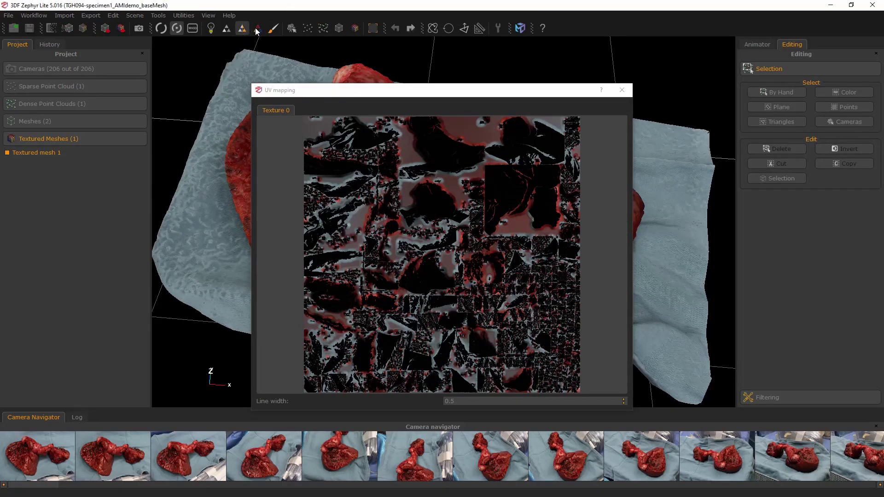
left_click(257, 29)
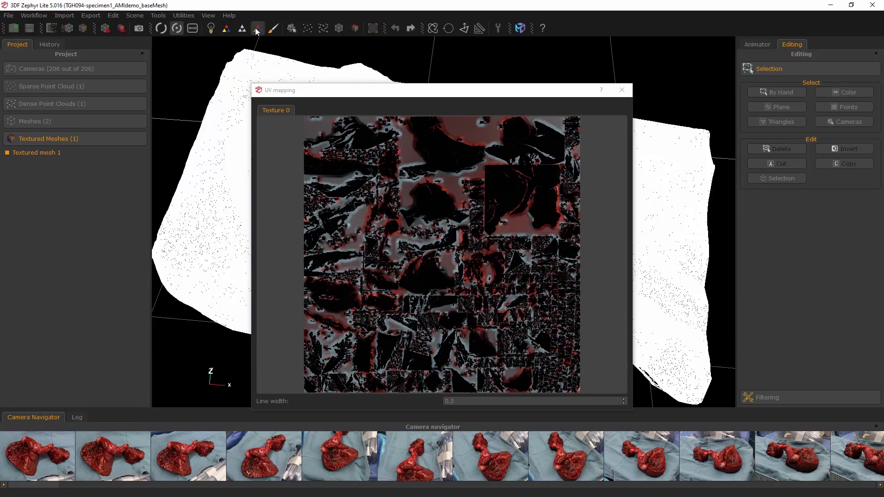
left_click(227, 30)
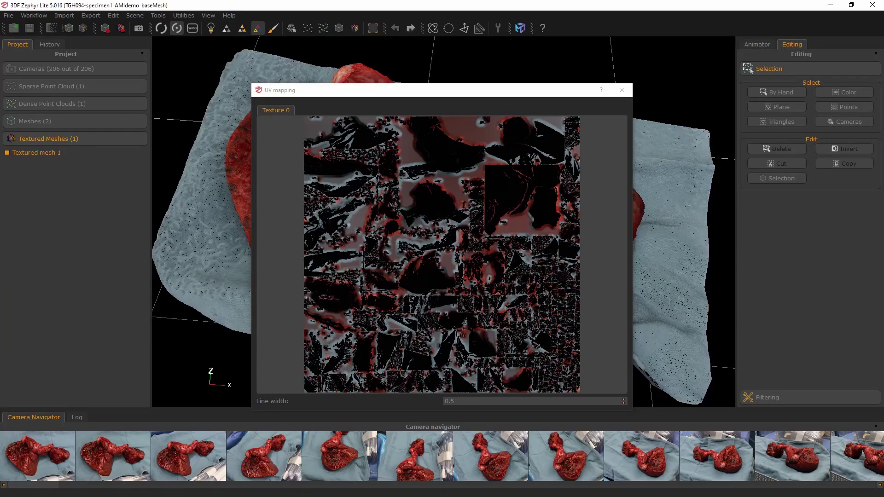
left_click(489, 94)
left_click_drag(488, 90, 490, 77)
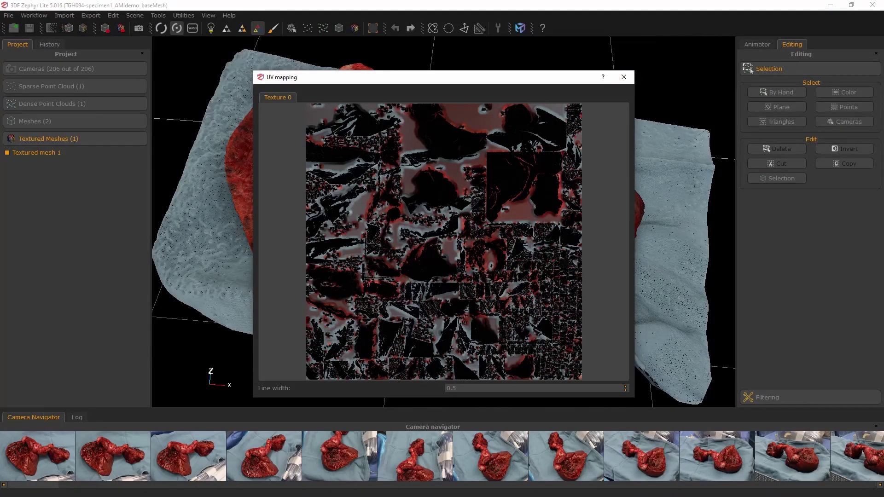
left_click(623, 78)
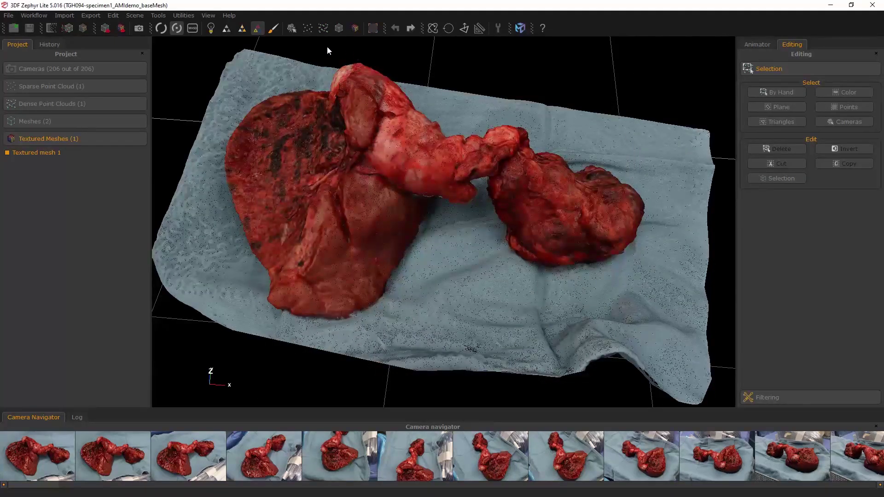
Step: Start the Retopology filter from Tools > Mesh Filters
left_click(178, 15)
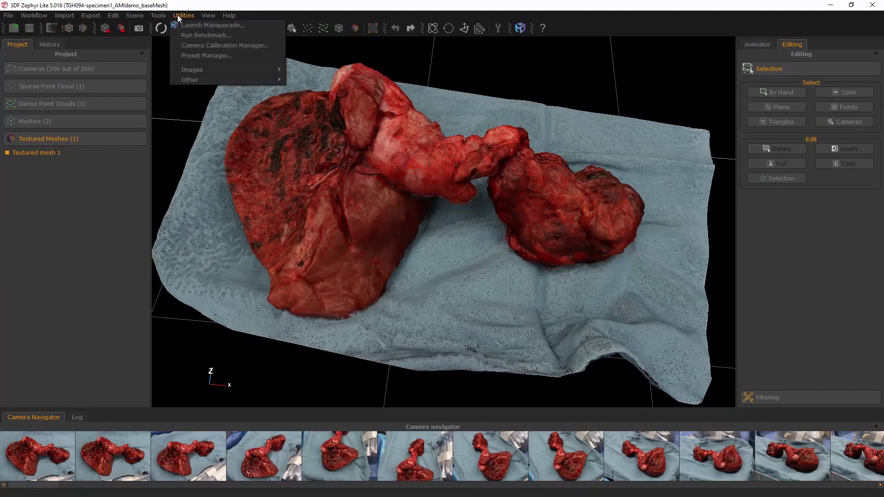
mouse_move(164, 15)
mouse_move(174, 54)
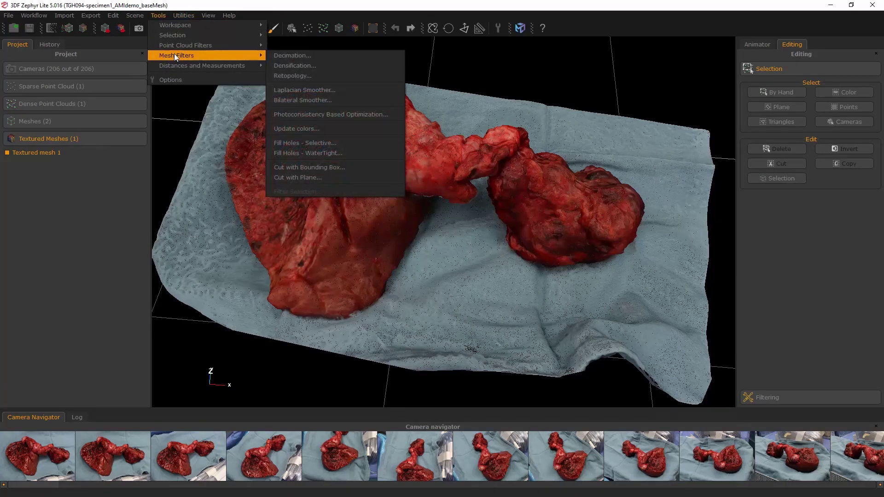
left_click(315, 77)
Step: Zoom into the specimen's triangle mesh, then zoom back out and orbit the whole specimen
scroll(377, 198, "up", 5)
scroll(356, 230, "up", 6)
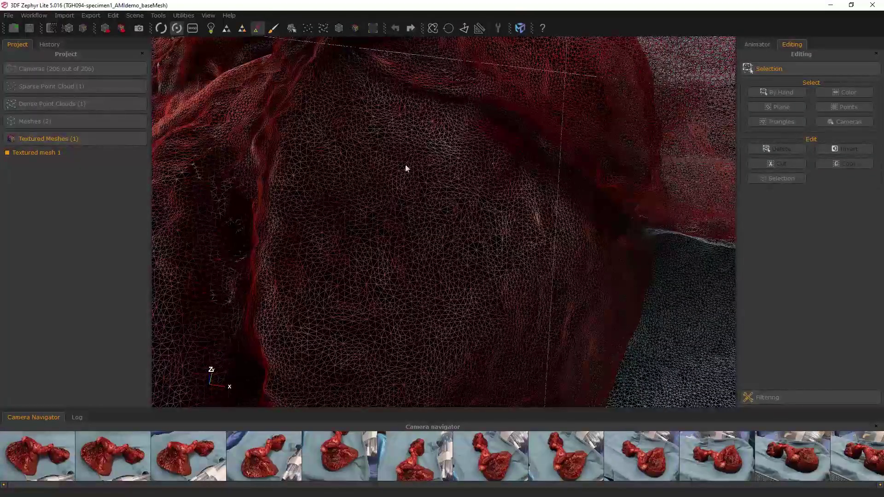
scroll(292, 209, "down", 3)
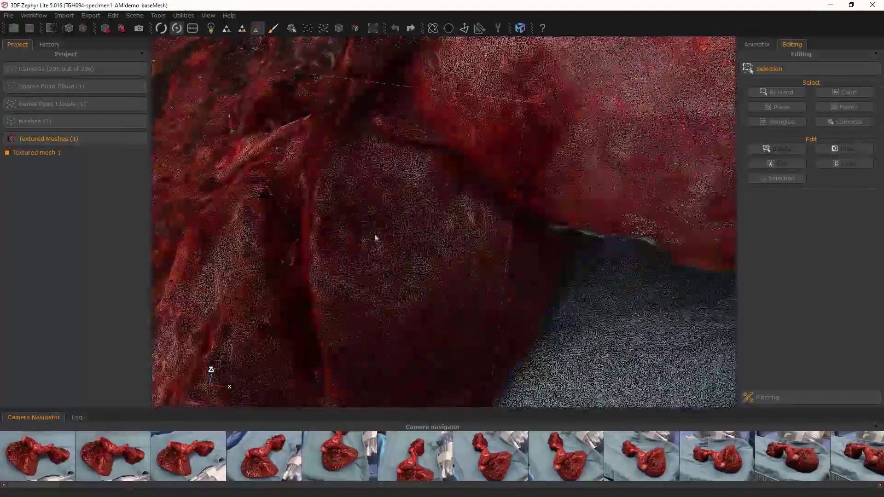
scroll(290, 168, "down", 3)
left_click_drag(381, 233, 445, 258)
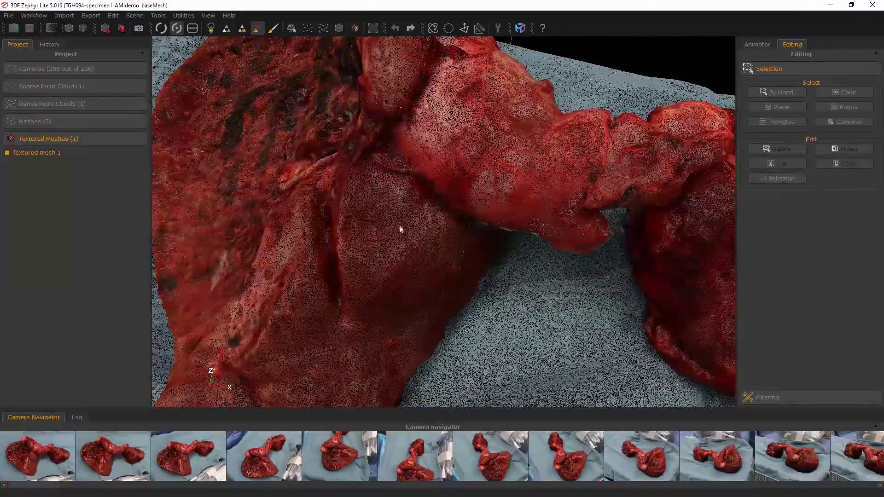
left_click_drag(400, 189, 249, 107)
scroll(249, 103, "down", 5)
left_click_drag(385, 237, 397, 230)
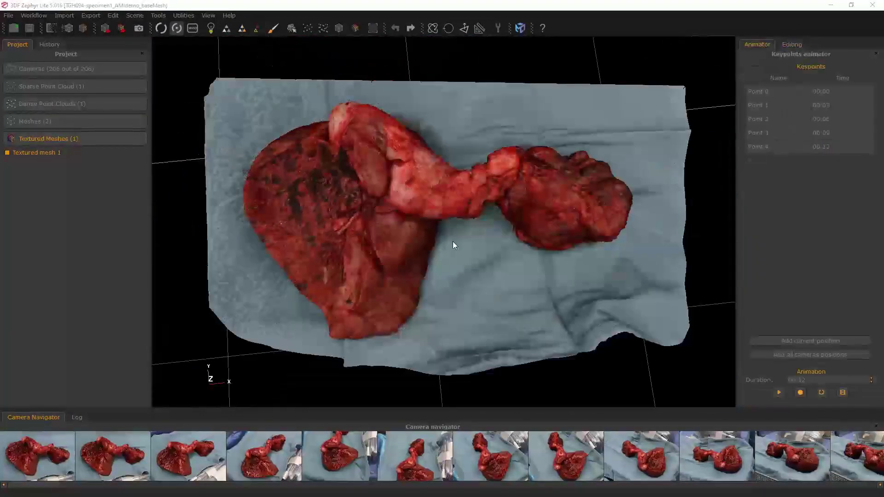
mouse_move(453, 241)
left_mouse_down()
mouse_move(457, 123)
mouse_move(448, 168)
mouse_move(445, 241)
mouse_move(453, 245)
left_mouse_up()
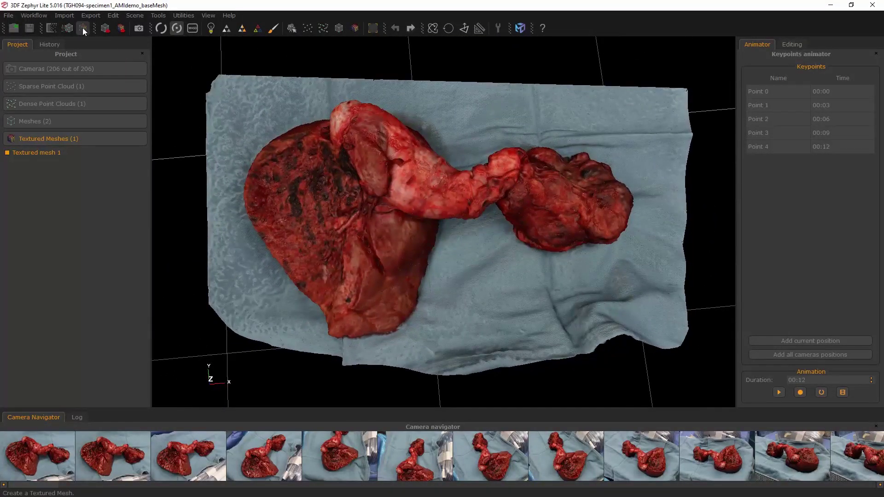
Step: Set the textured mesh export to Obj/Mtl with PNG texture and no rescaling
left_click(121, 29)
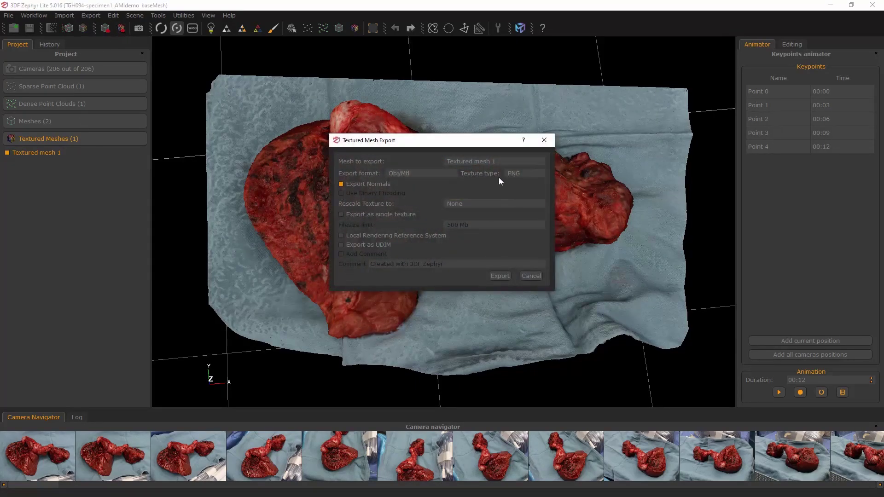
left_click(408, 173)
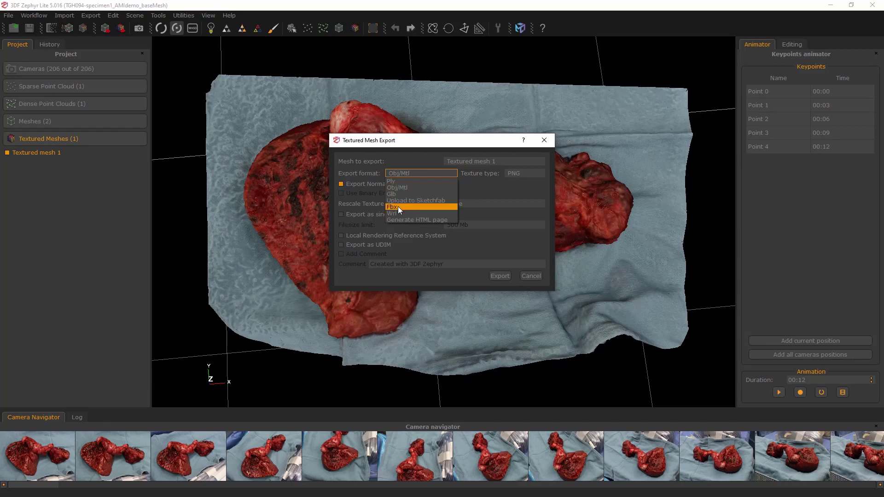
left_click(404, 187)
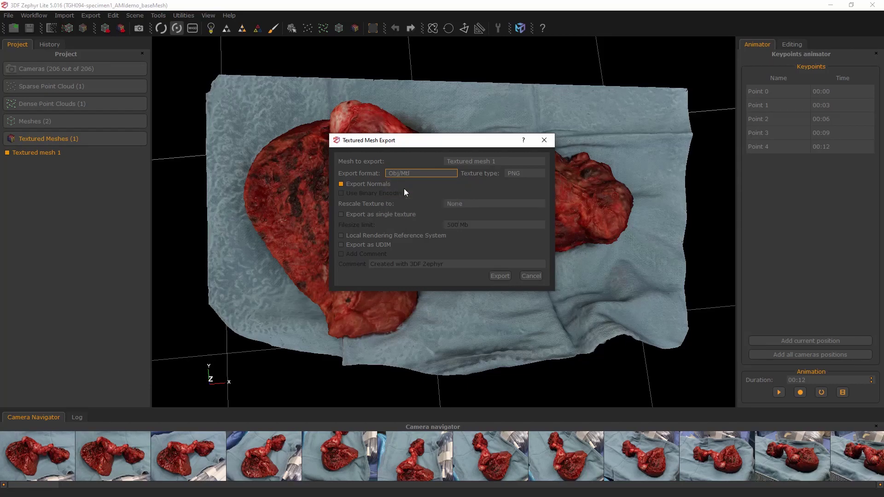
left_click(528, 174)
left_click(458, 203)
left_click(459, 203)
left_click(504, 277)
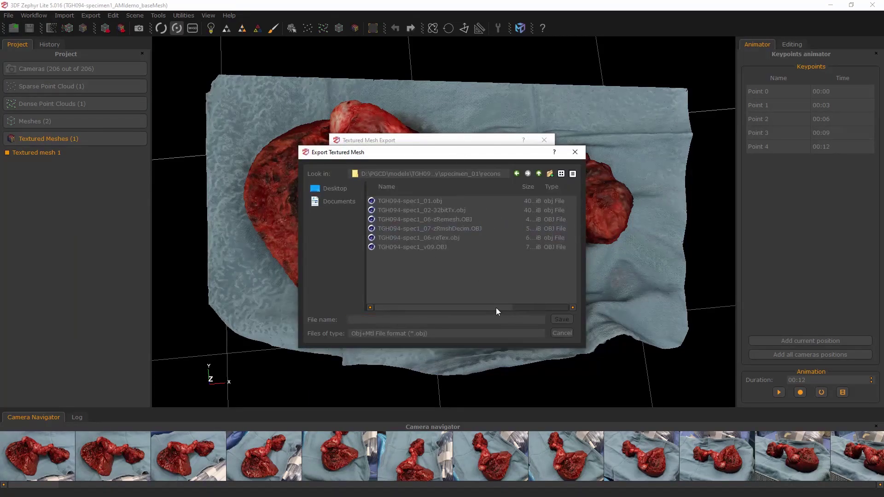
Step: Save the export as TGH094-spec1_v10.OBJ
left_click(436, 248)
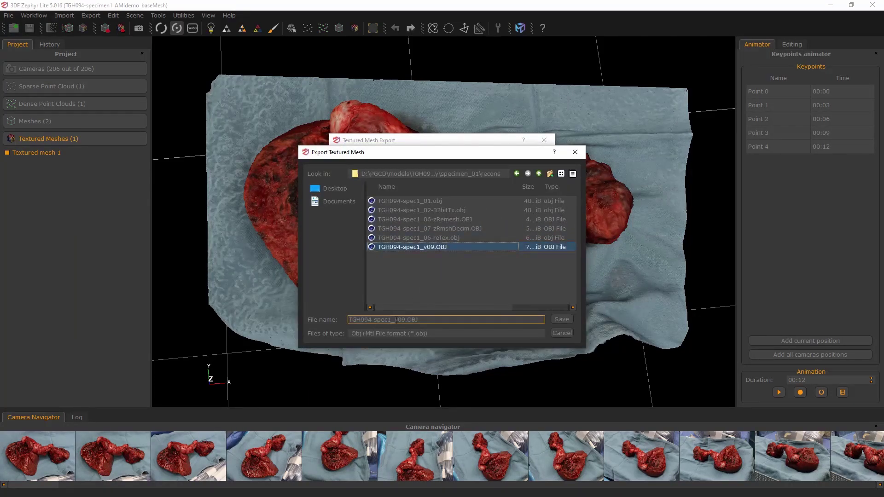
left_click_drag(399, 319, 407, 319)
type("10")
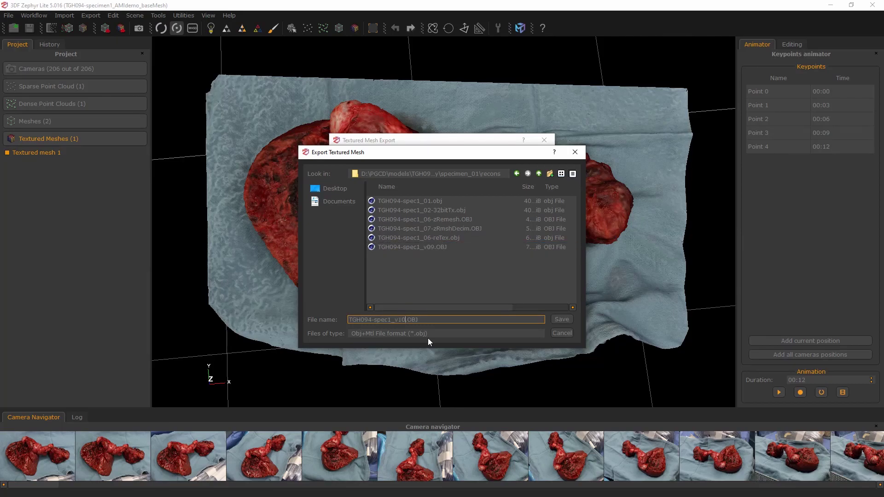
left_click(570, 321)
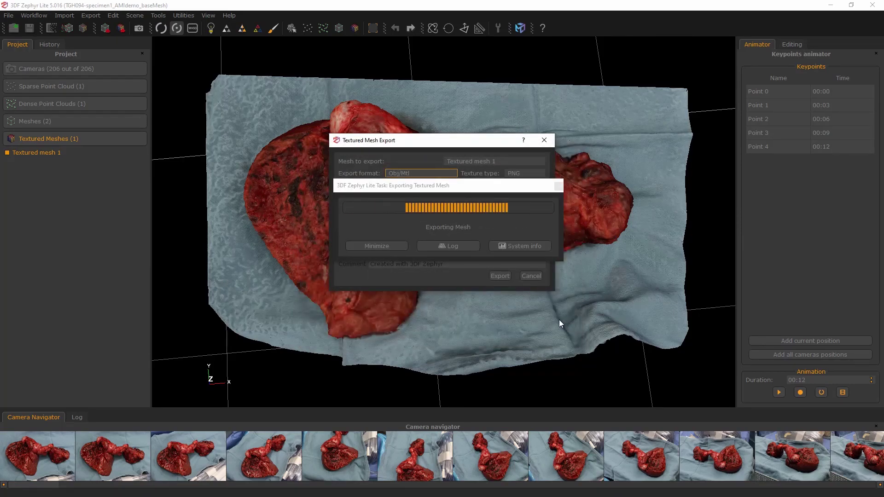